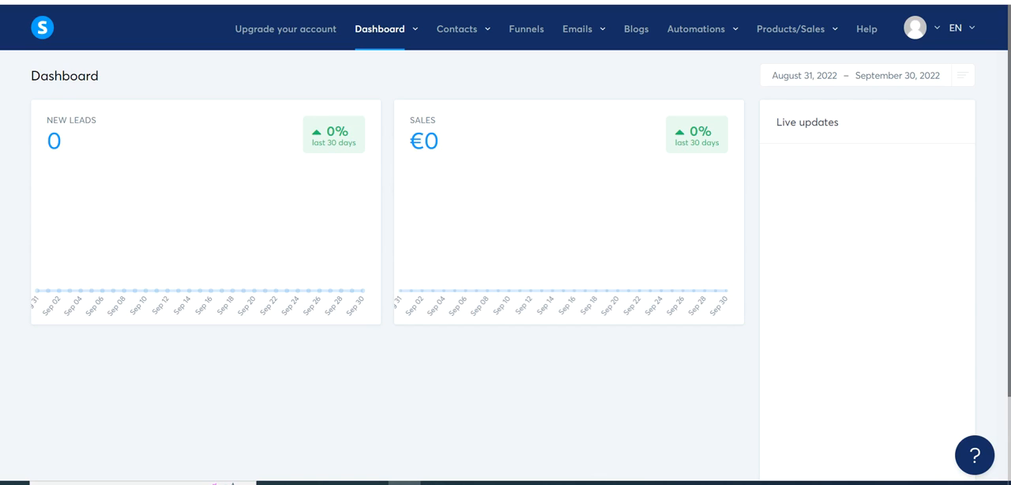
# - Open the account upgrade page and review the features and monthly prices of the available plans
pyautogui.click(256, 35)
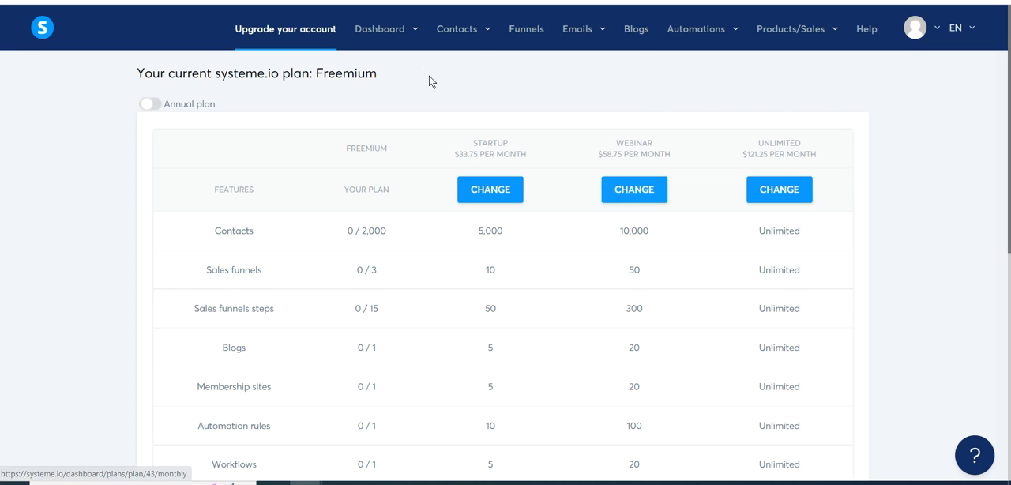
pyautogui.moveTo(480, 48)
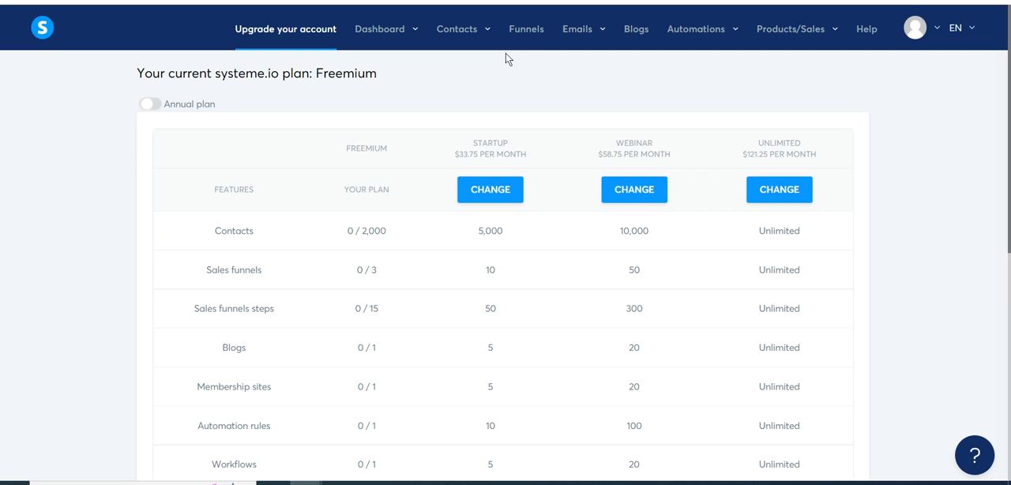
# - Start creating a new blog from the blog list and name it "Energy and wellbeing"
pyautogui.click(635, 32)
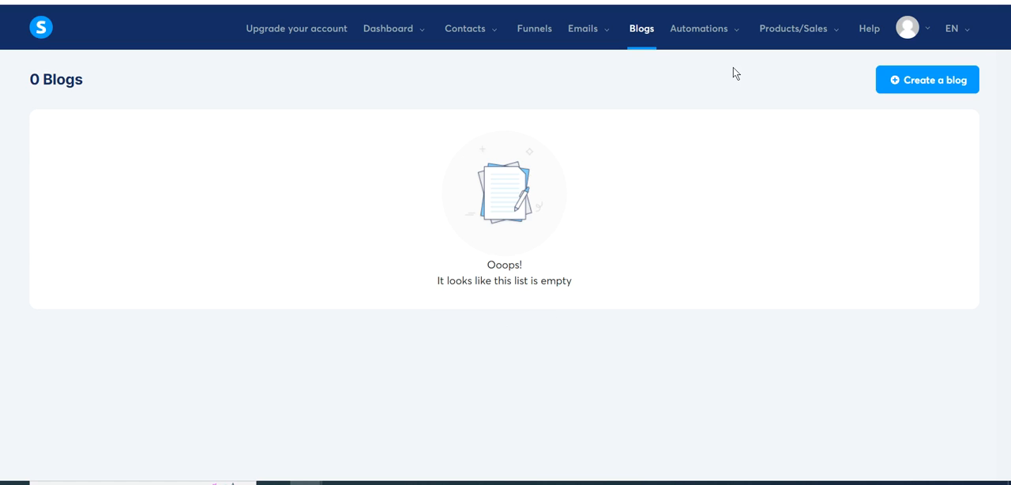
pyautogui.click(898, 79)
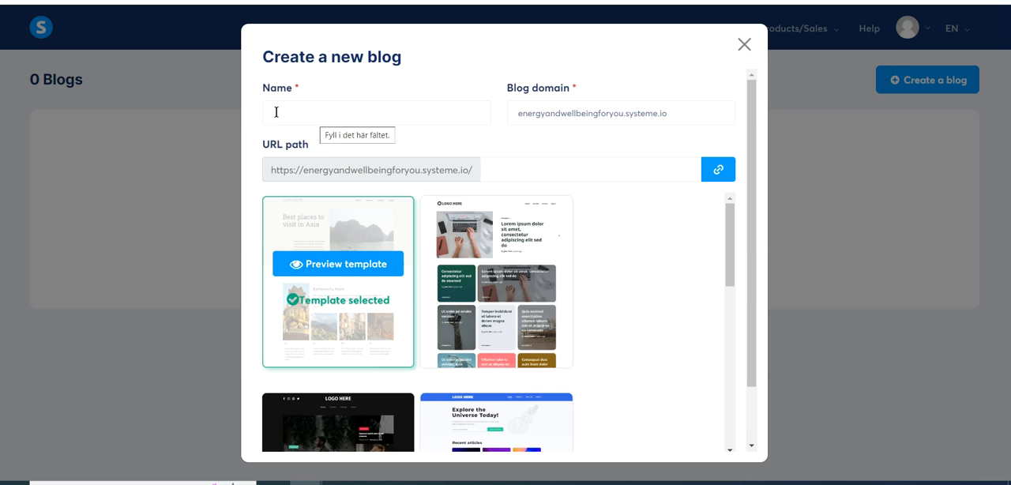
pyautogui.click(276, 112)
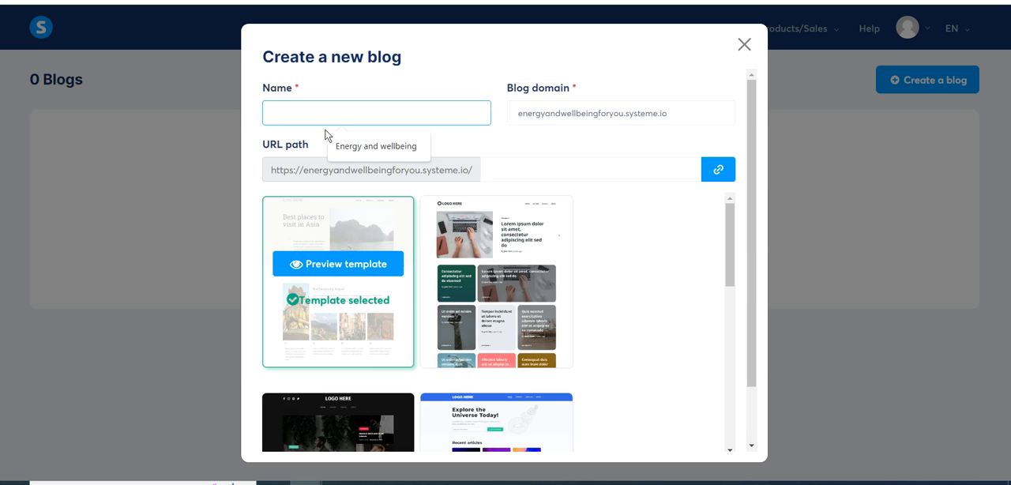
pyautogui.click(354, 147)
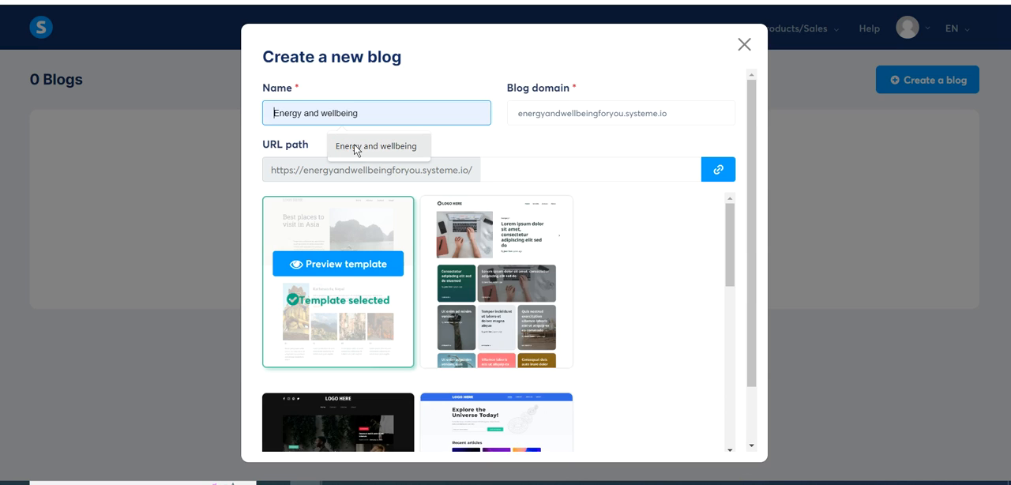
pyautogui.click(355, 147)
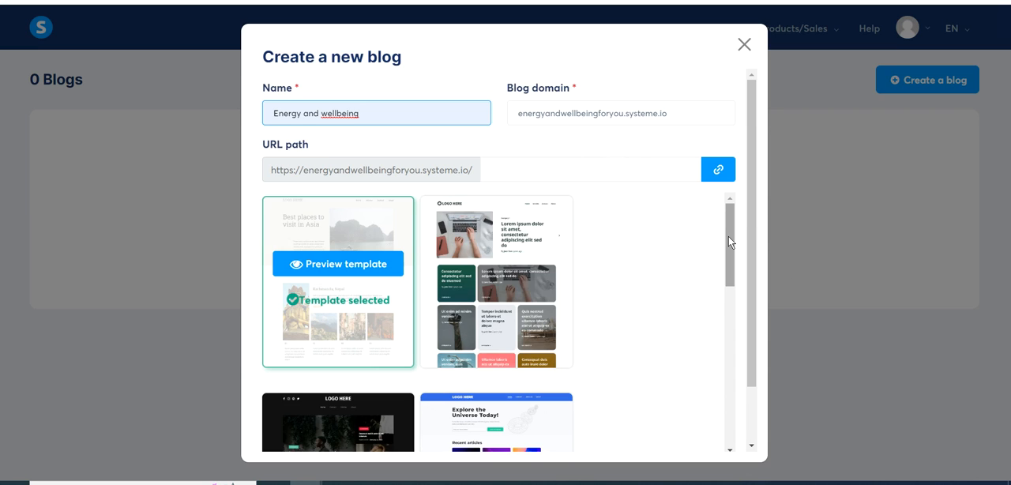
# - Browse the blog template gallery down to its last designs and return to the first ones
pyautogui.moveTo(728, 236); pyautogui.dragTo(726, 235)
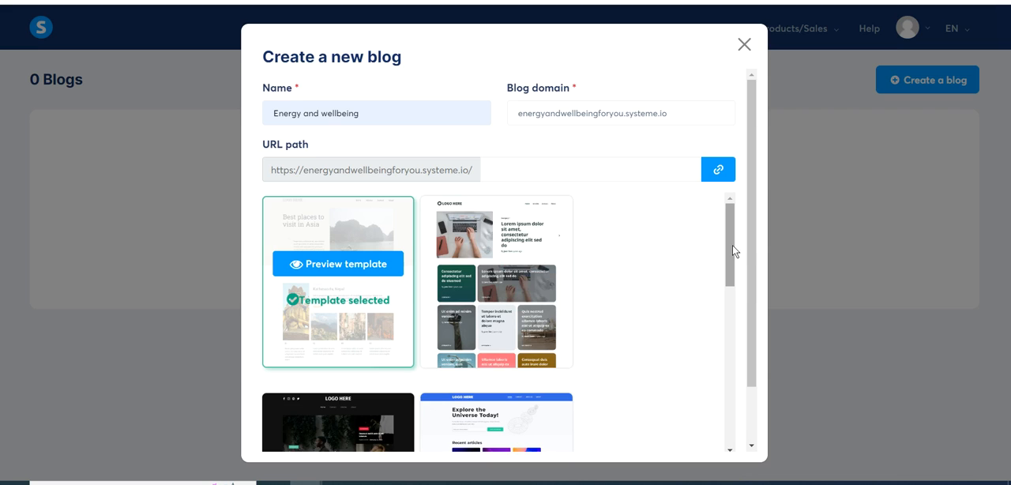
pyautogui.moveTo(732, 251); pyautogui.dragTo(713, 458)
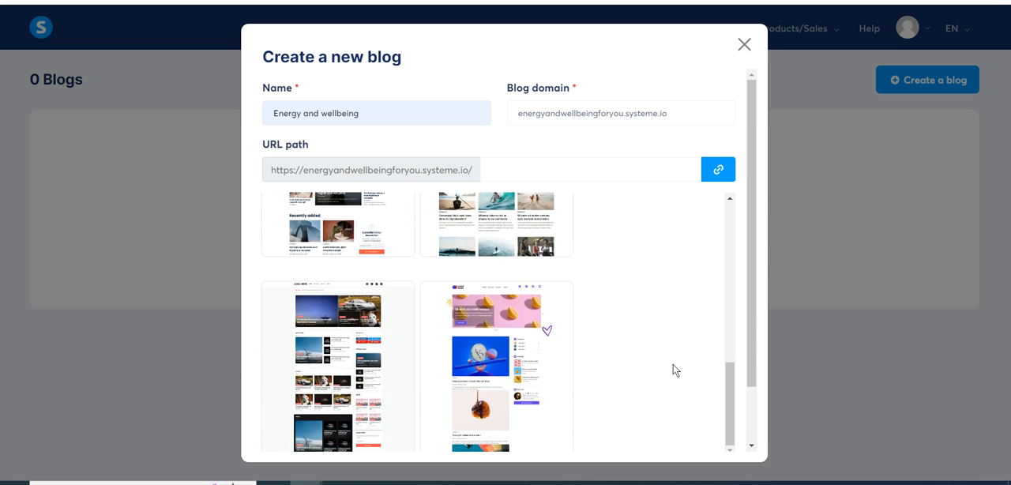
pyautogui.scroll(7, 673, 364)
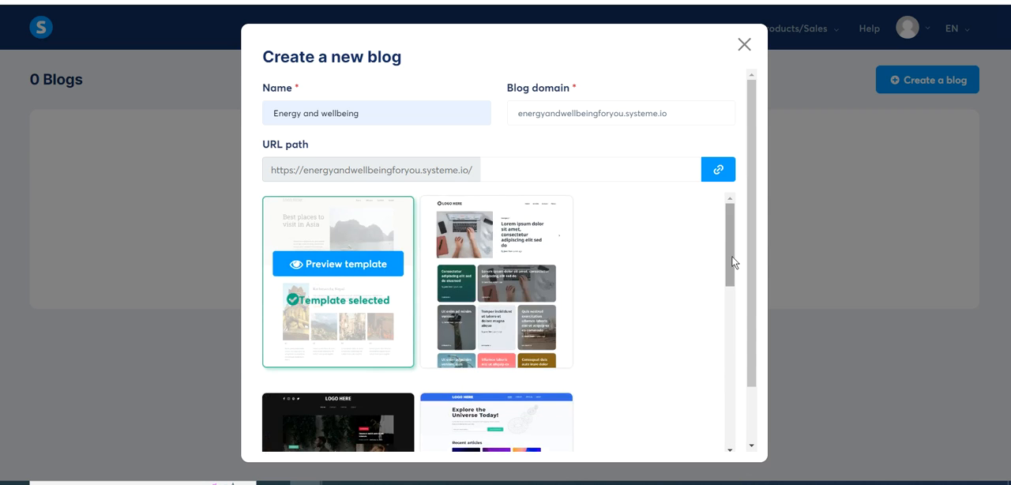
pyautogui.moveTo(729, 257)
pyautogui.mouseDown()
pyautogui.moveTo(727, 452)
pyautogui.moveTo(728, 356)
pyautogui.moveTo(711, 253)
pyautogui.mouseUp()
pyautogui.moveTo(731, 280); pyautogui.dragTo(700, 270)
# - Preview the selected "Best places to visit in Asia" template from header to footer and close the preview
pyautogui.click(330, 271)
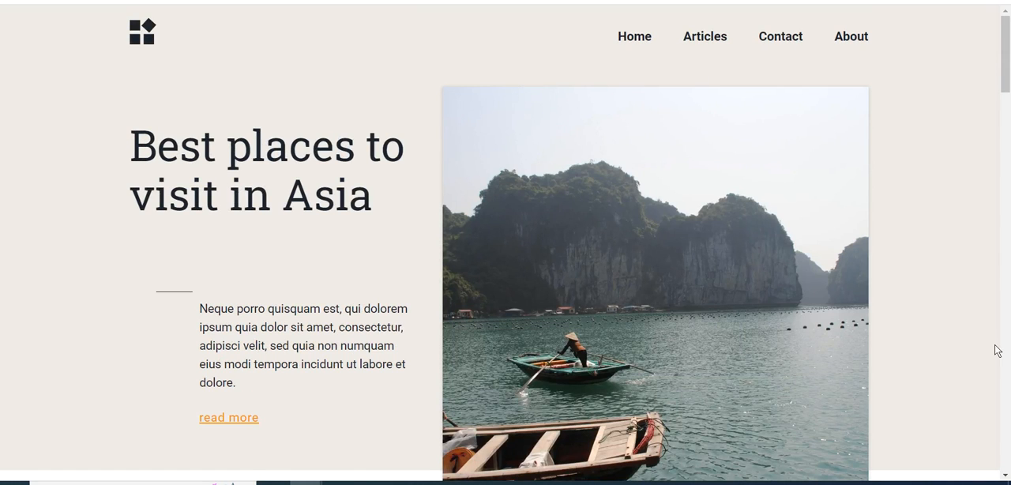
pyautogui.scroll(-2, 996, 351)
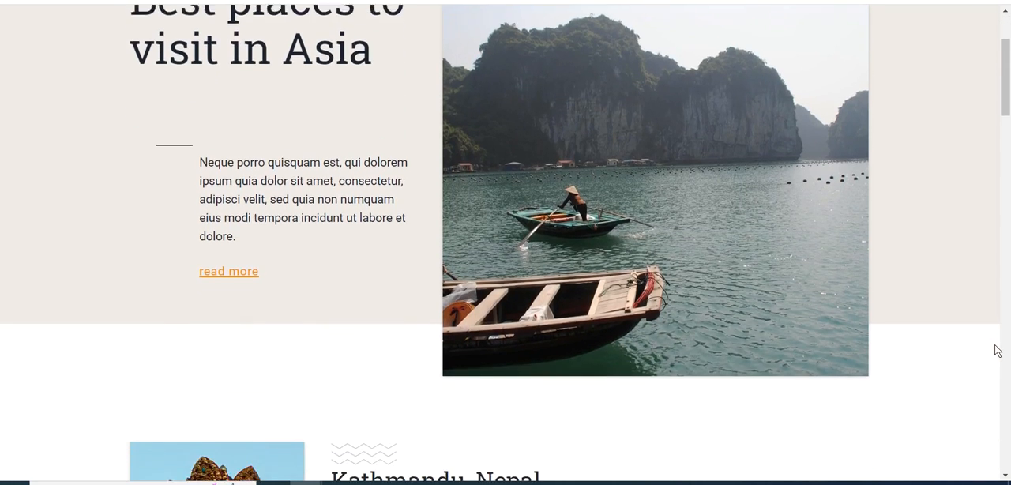
pyautogui.scroll(-3, 997, 350)
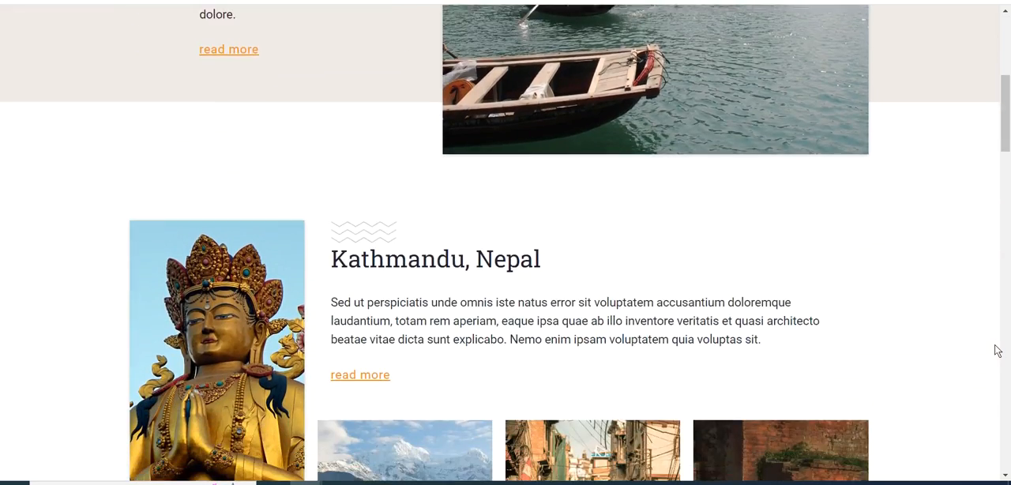
pyautogui.scroll(-5, 997, 350)
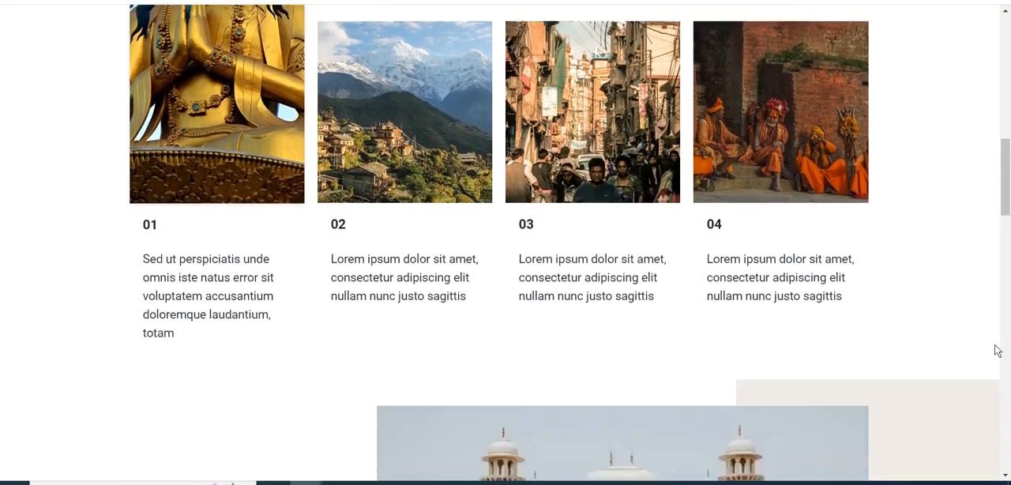
pyautogui.scroll(-5, 997, 351)
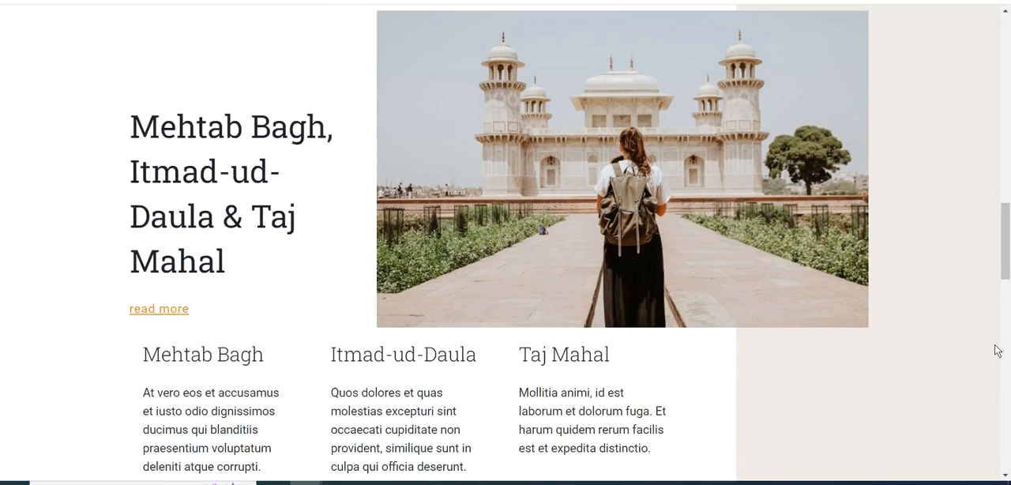
pyautogui.scroll(-2, 997, 350)
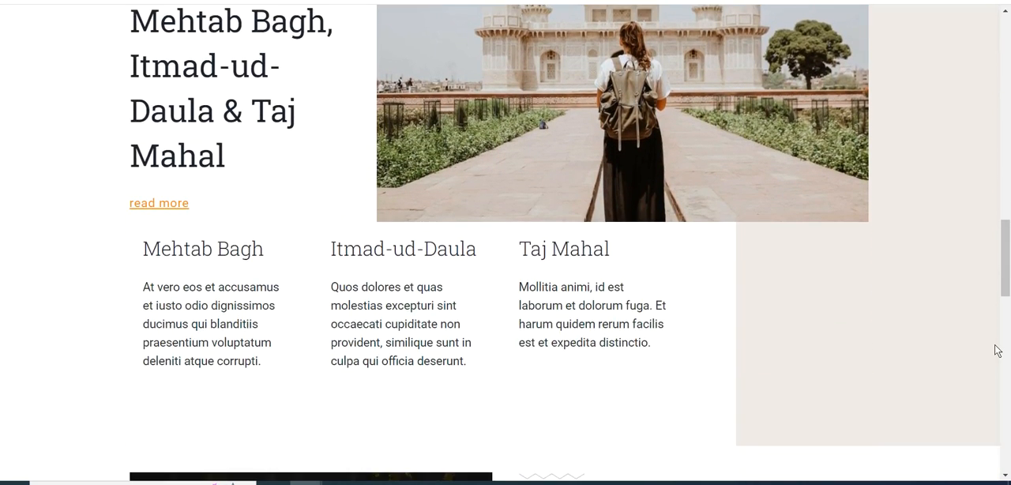
pyautogui.scroll(-5, 997, 351)
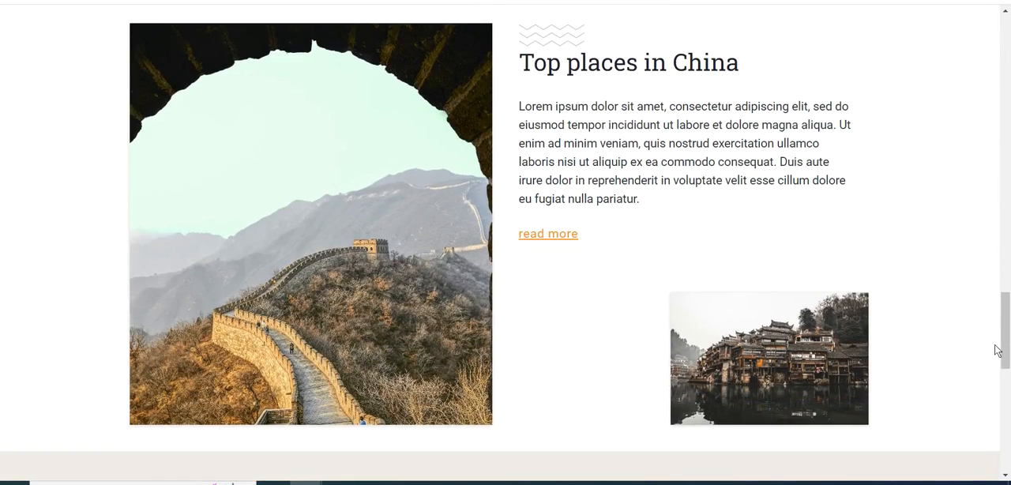
pyautogui.scroll(-7, 997, 351)
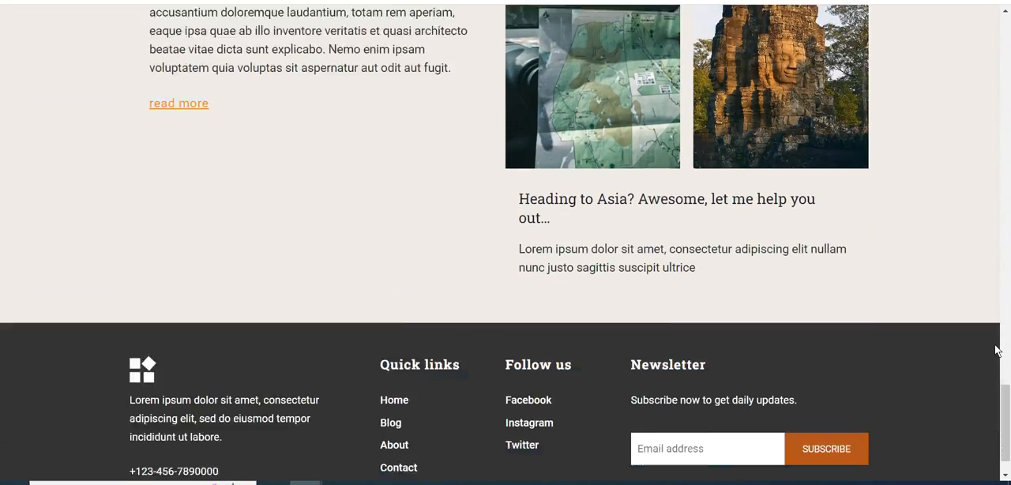
pyautogui.scroll(-1, 996, 350)
pyautogui.scroll(13, 997, 350)
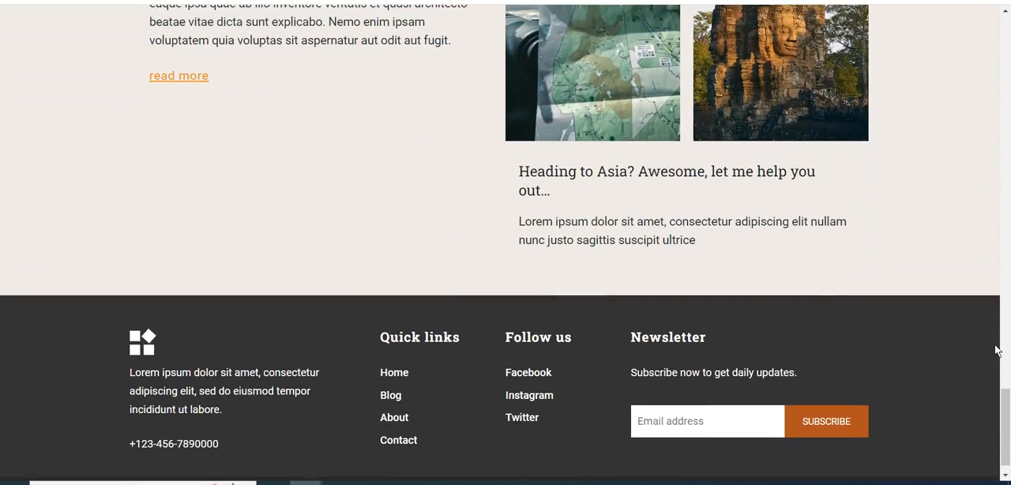
pyautogui.scroll(9, 996, 351)
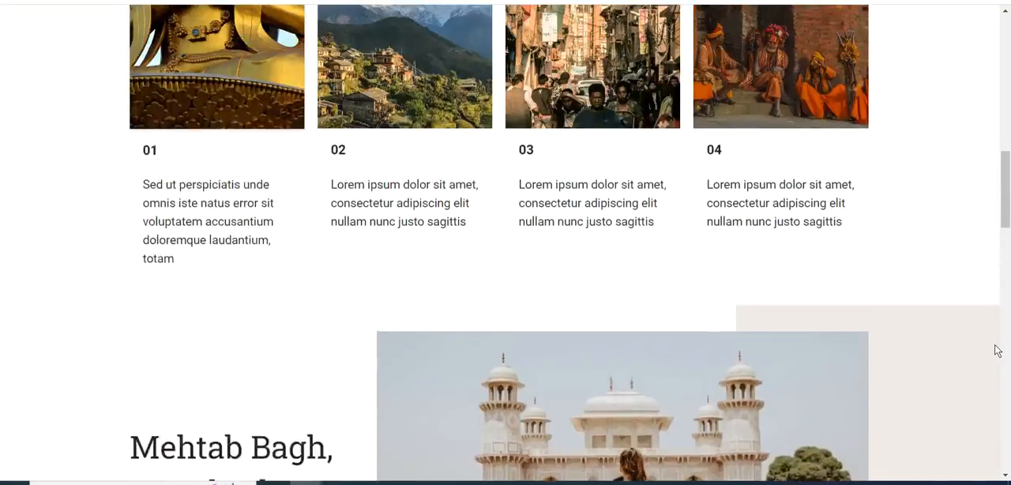
pyautogui.scroll(5, 997, 351)
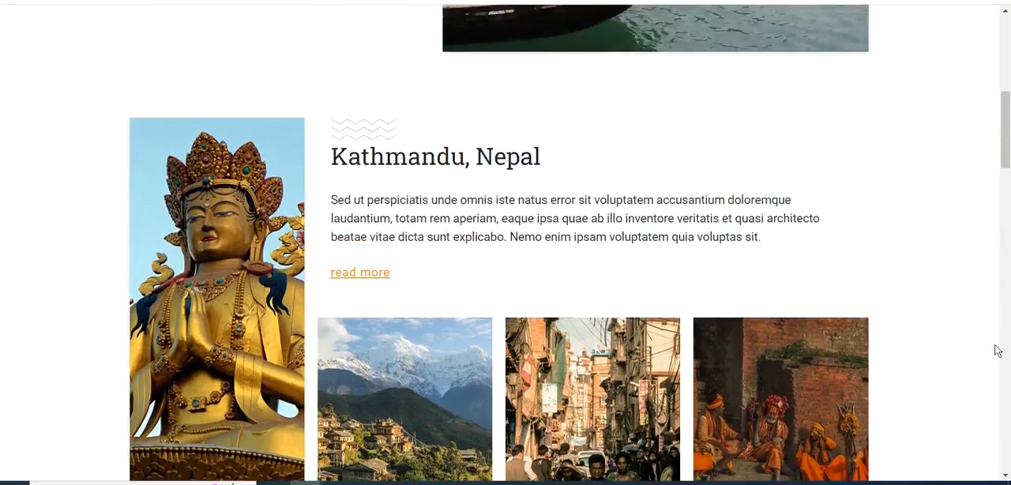
pyautogui.scroll(4, 996, 351)
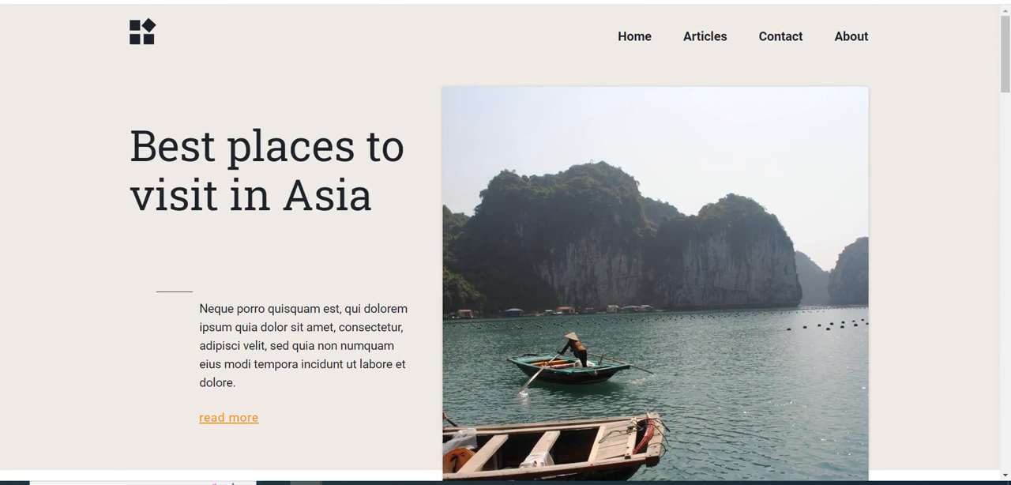
pyautogui.hotkey('ctrl', 'w')
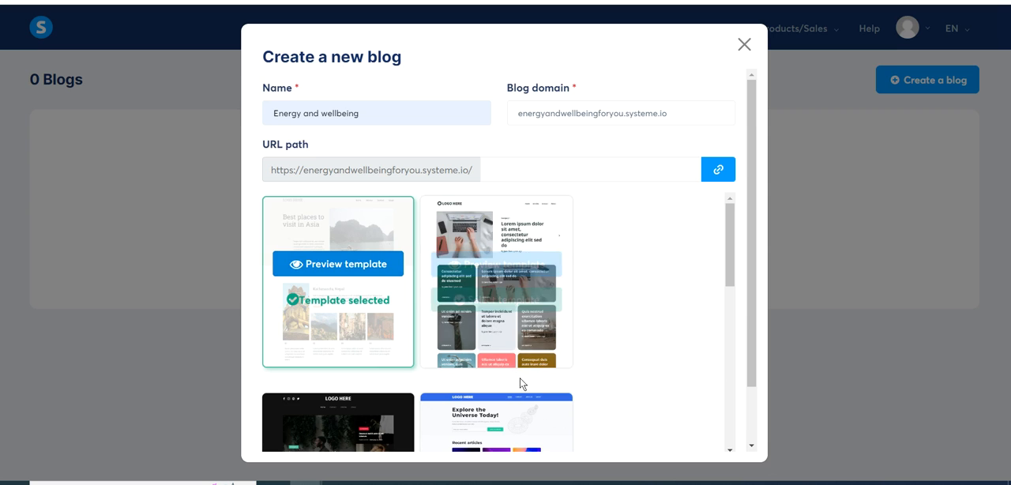
# - Preview the template with the laptop photo and coloured article cards down to its footer, and return to the new blog form
pyautogui.click(486, 265)
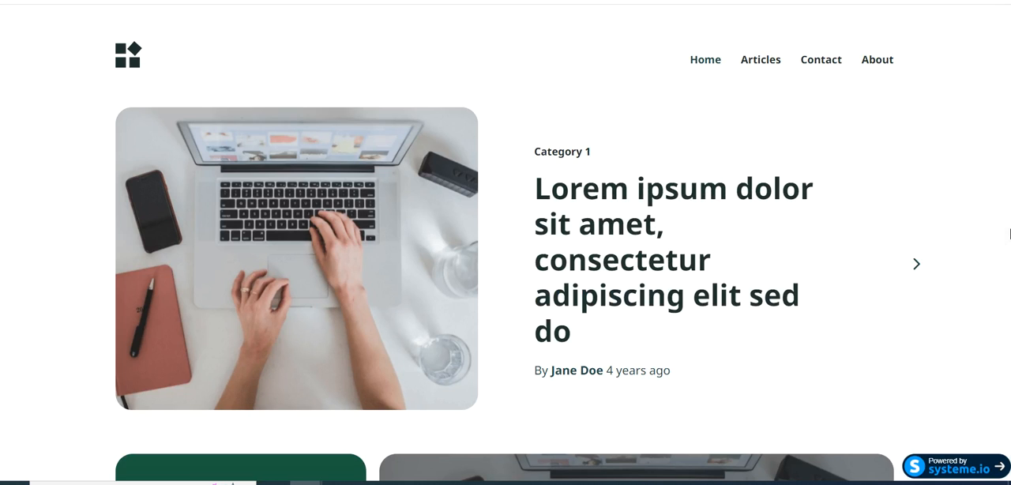
pyautogui.scroll(-1, 1009, 233)
pyautogui.scroll(-3, 1009, 233)
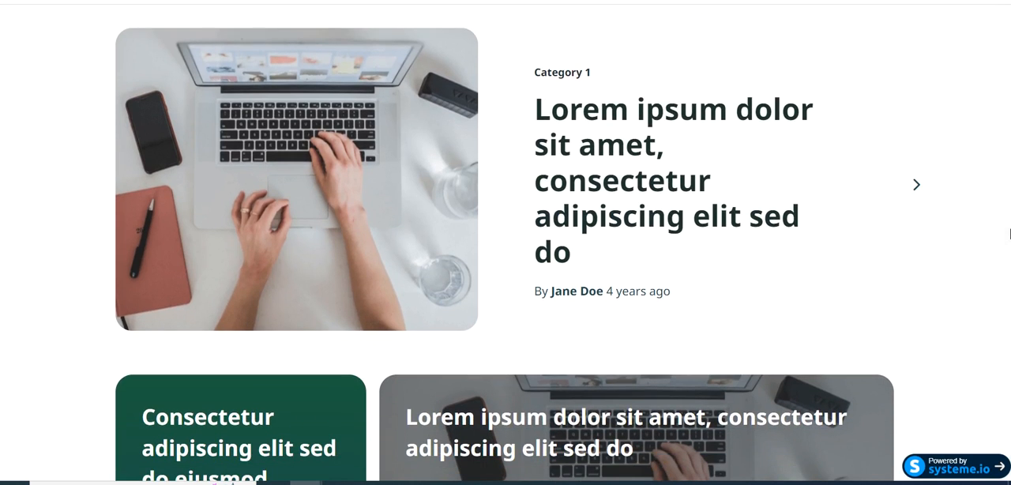
pyautogui.scroll(-2, 1010, 234)
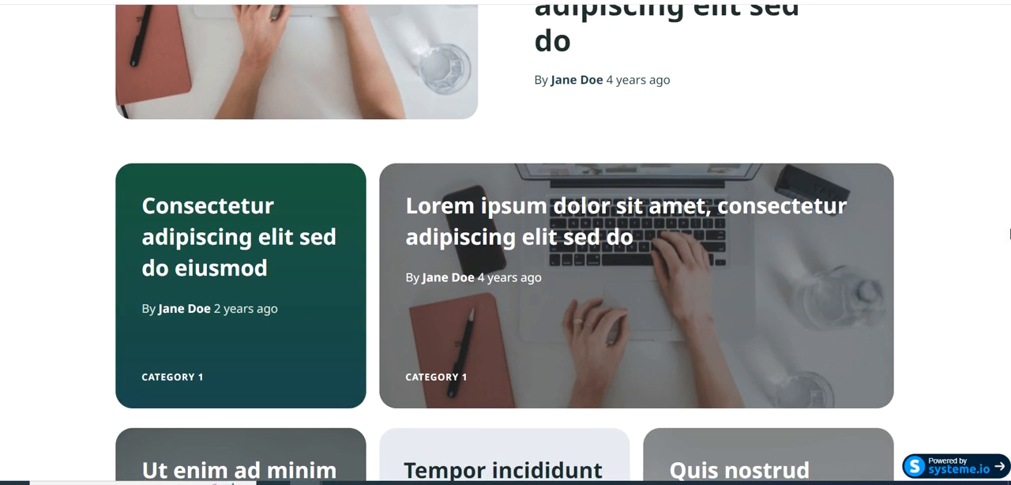
pyautogui.scroll(-6, 1010, 234)
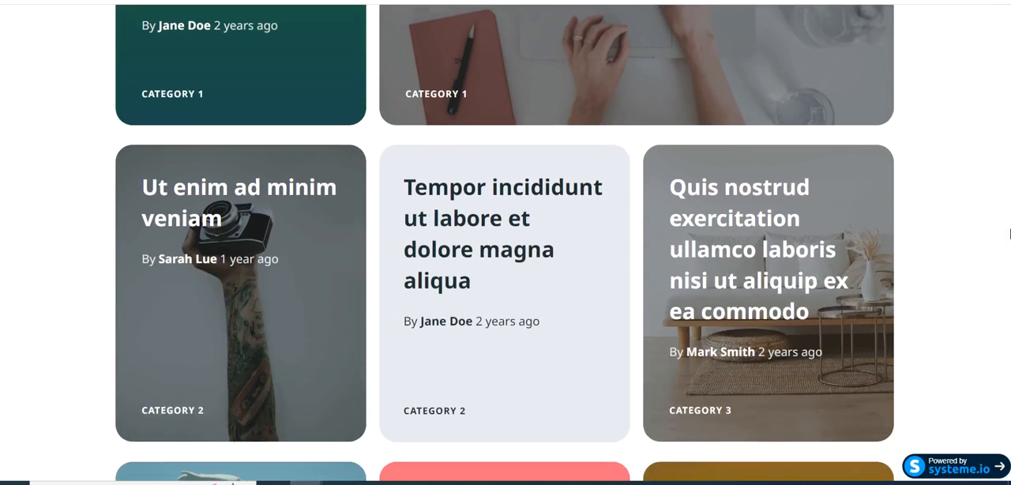
pyautogui.scroll(-3, 1009, 234)
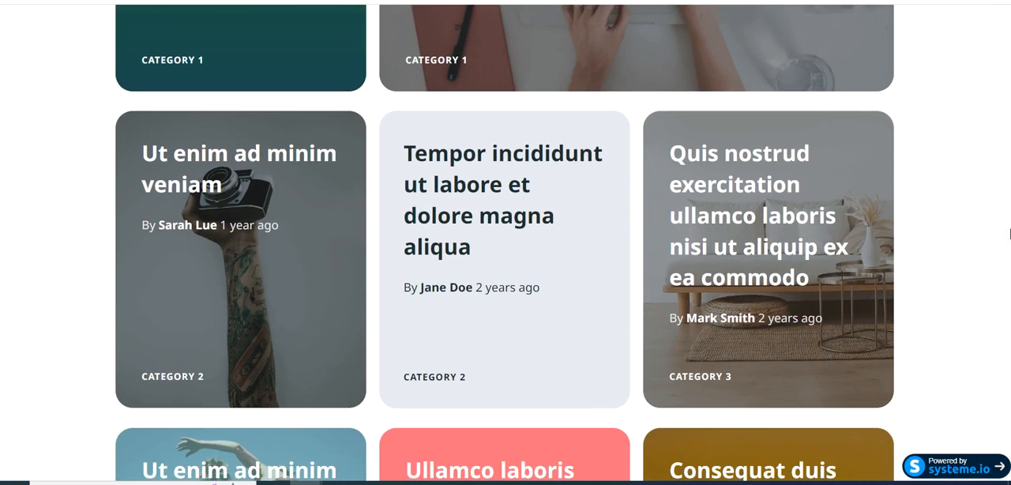
pyautogui.scroll(-3, 1009, 234)
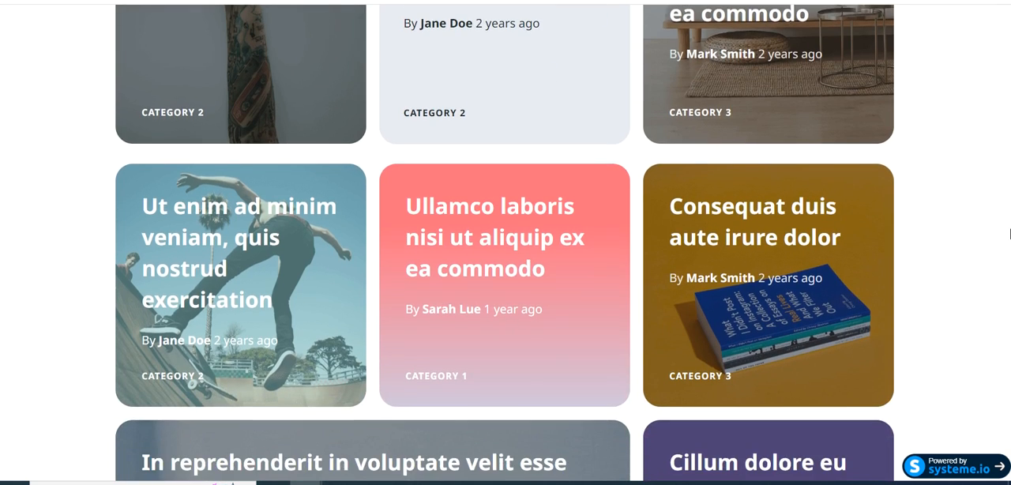
pyautogui.scroll(-2, 1009, 233)
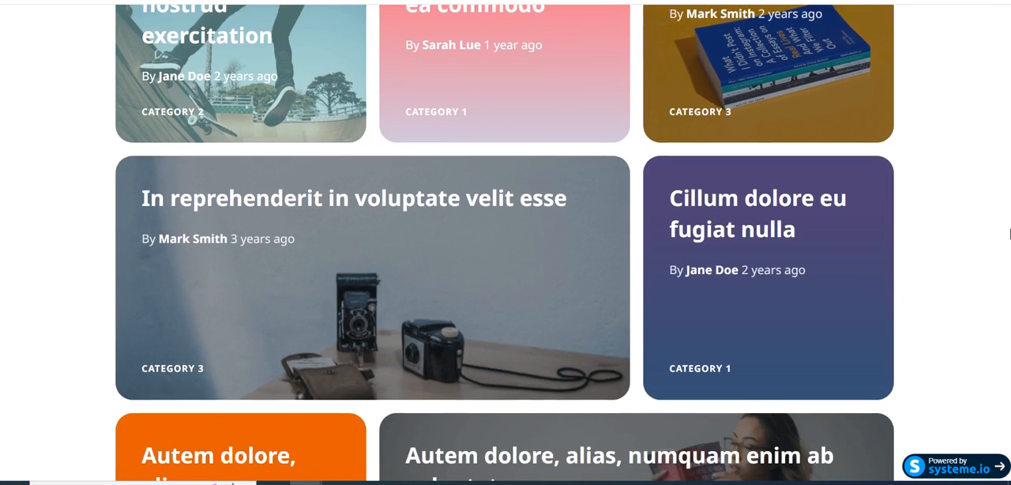
pyautogui.scroll(-10, 1009, 234)
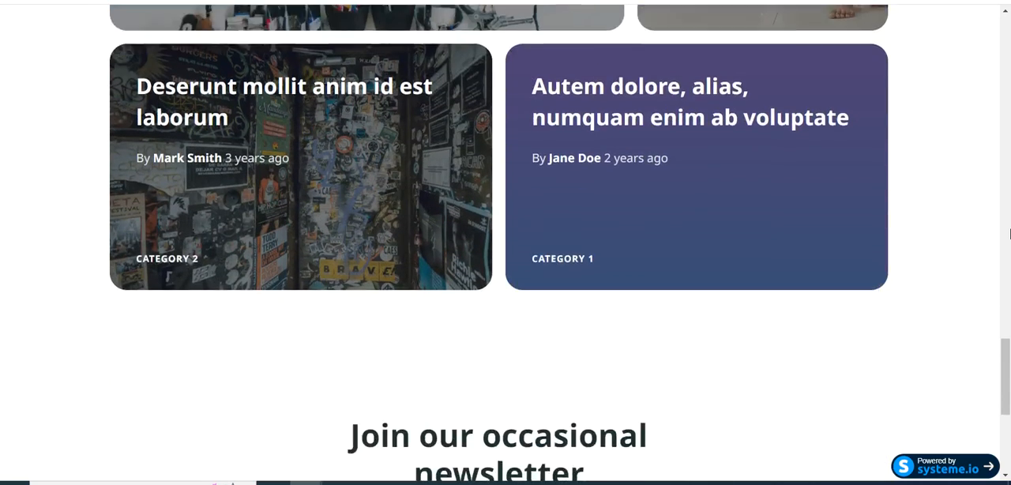
pyautogui.scroll(-3, 1009, 234)
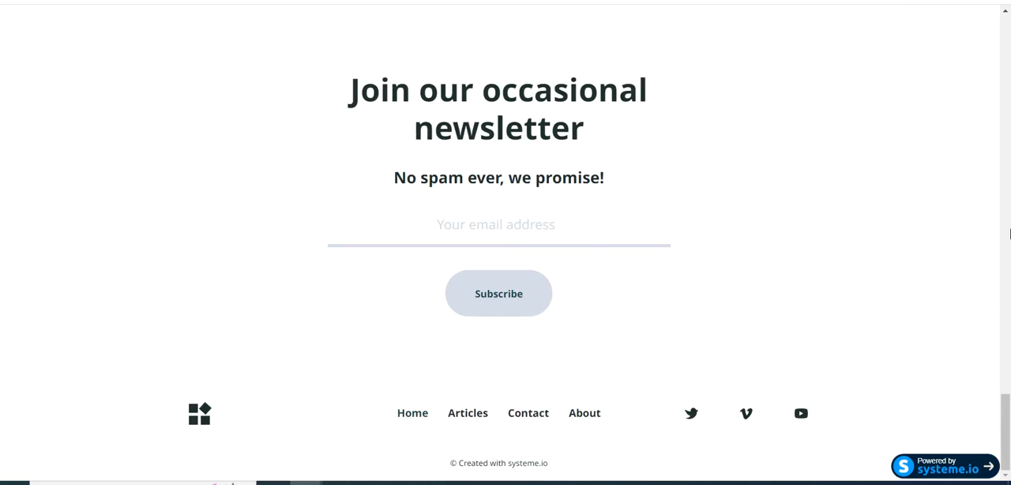
pyautogui.click(237, 1)
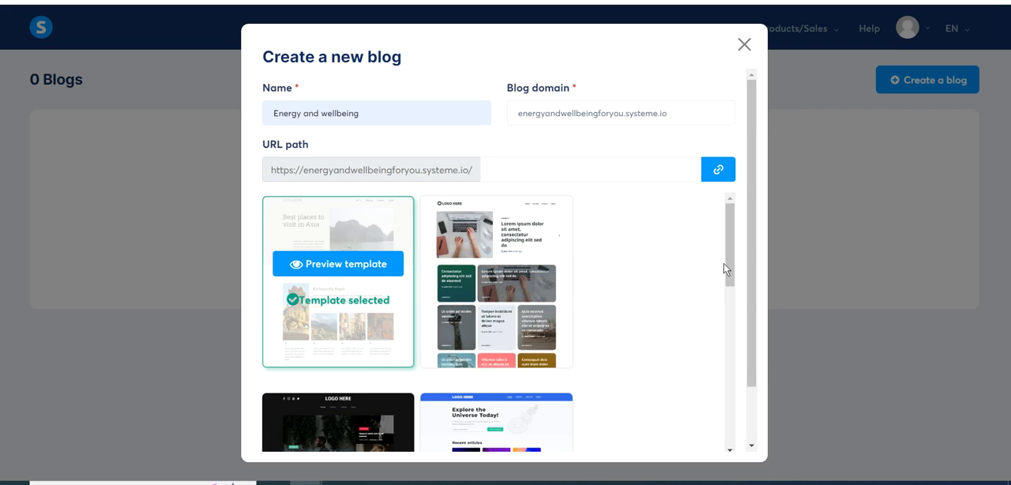
# - Preview the dark-header template with the man against the ivy wall down to its footer, and return to the new blog form
pyautogui.moveTo(726, 263); pyautogui.dragTo(725, 315)
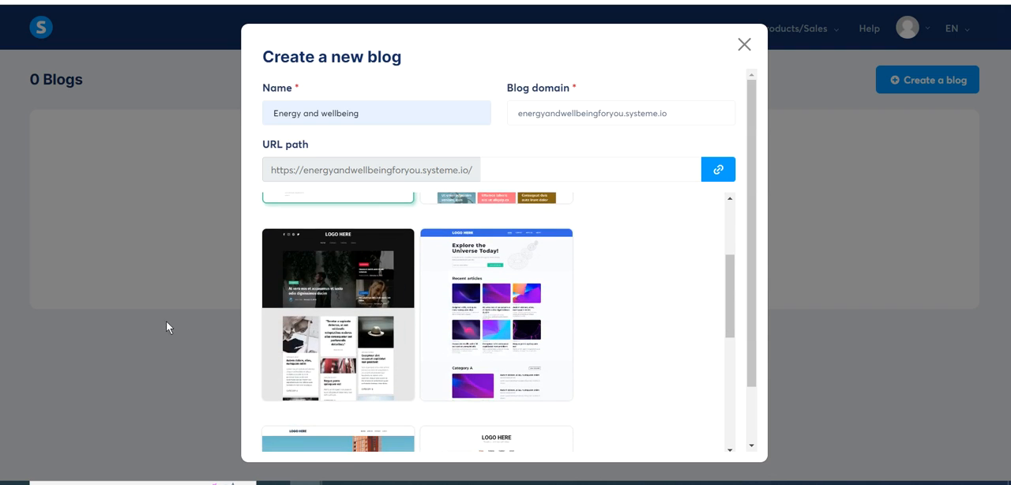
pyautogui.click(327, 298)
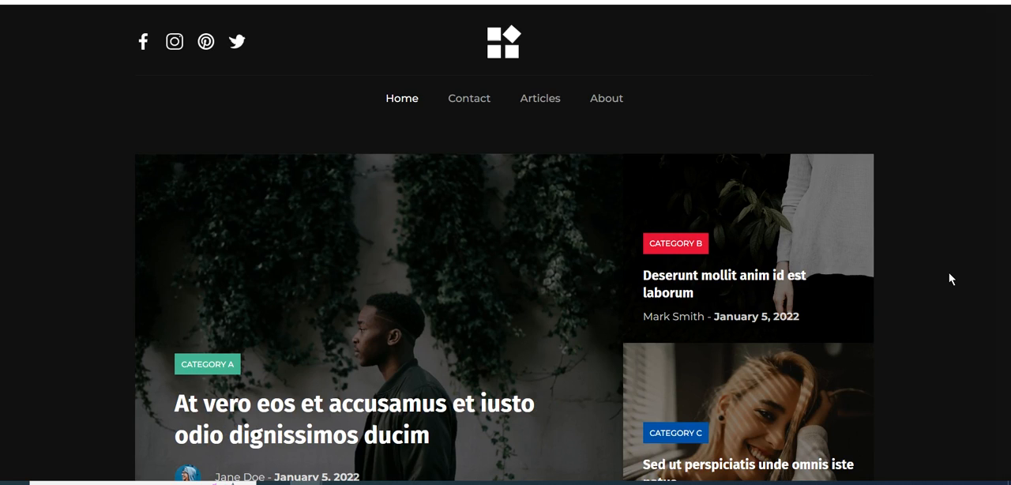
pyautogui.scroll(-2, 949, 273)
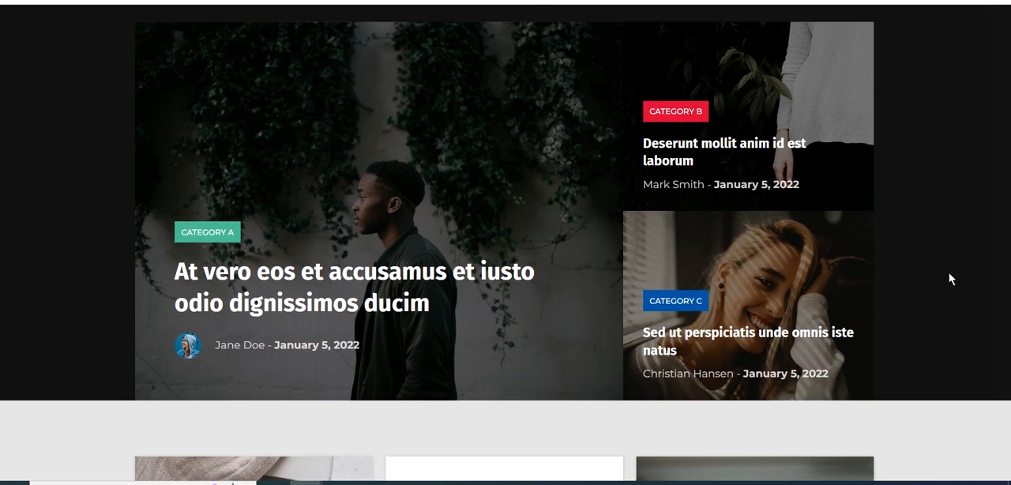
pyautogui.scroll(-3, 949, 272)
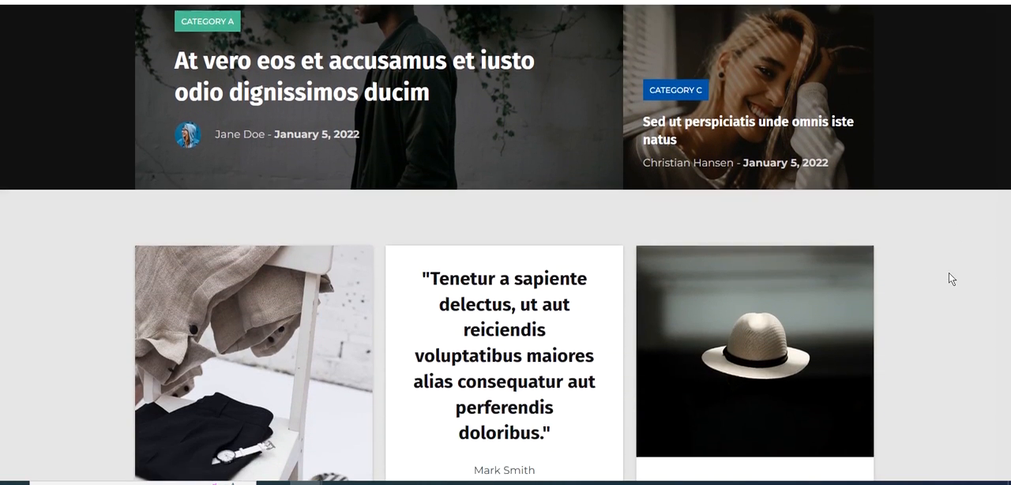
pyautogui.scroll(-7, 949, 272)
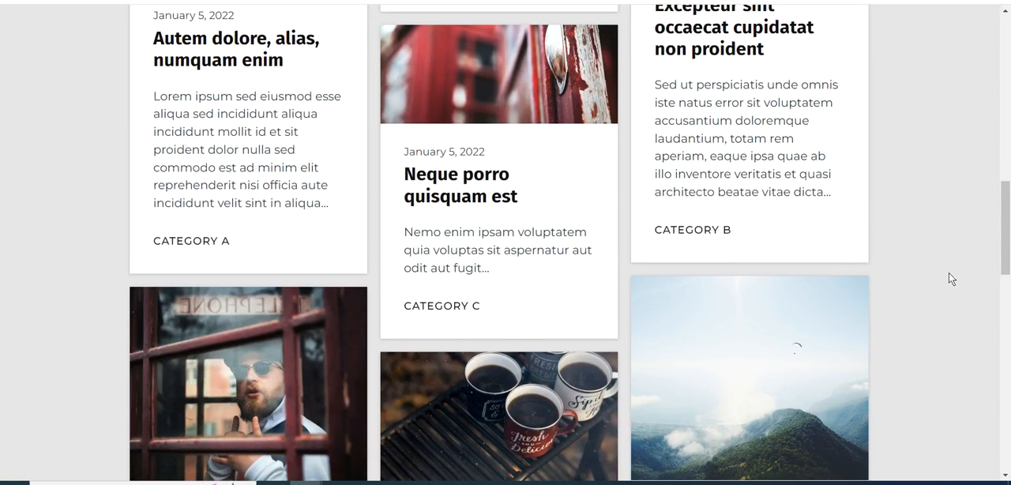
pyautogui.scroll(-13, 949, 273)
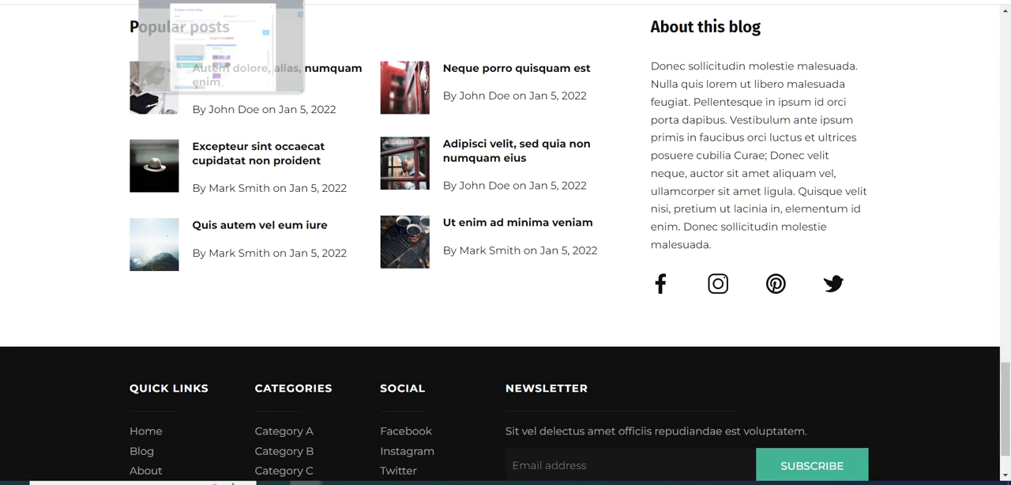
pyautogui.click(190, 1)
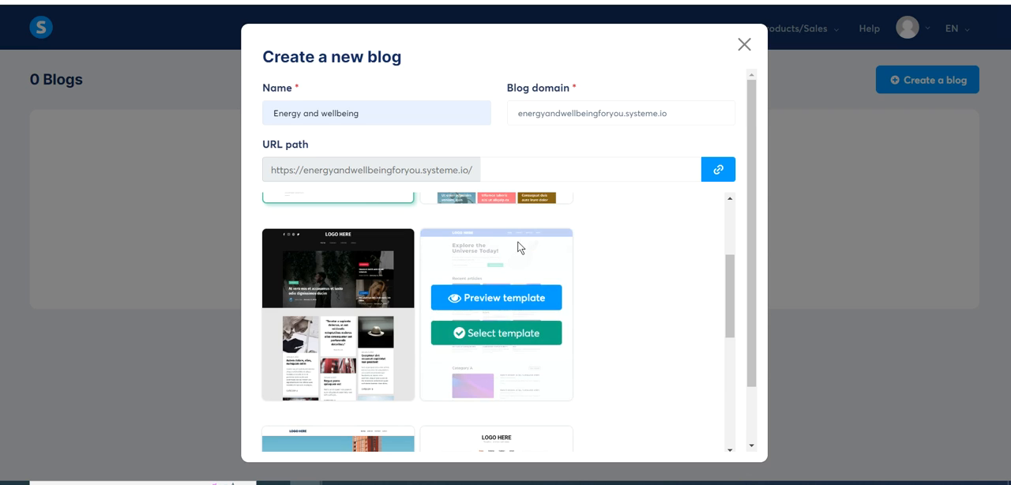
# - Preview the "Explore the Universe Today!" template from header to footer and return to the new blog form
pyautogui.click(477, 296)
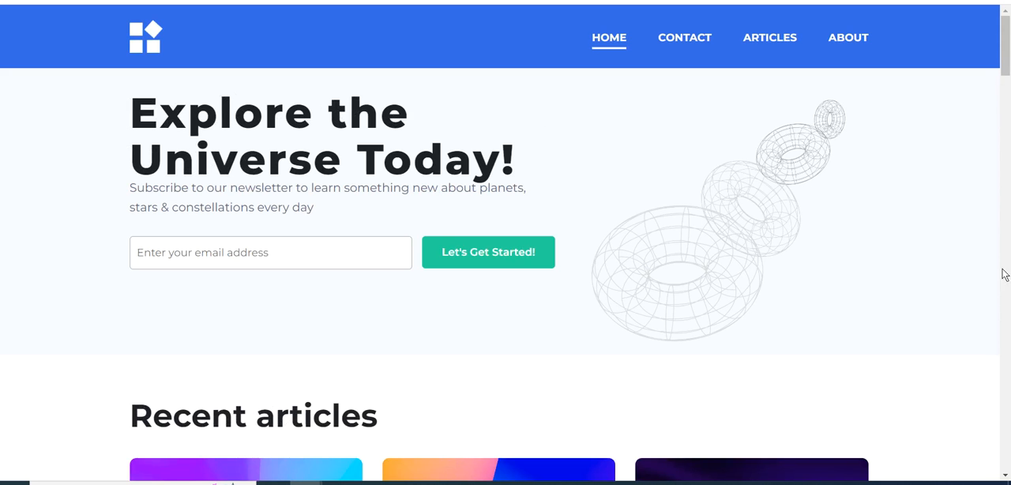
pyautogui.scroll(-5, 997, 266)
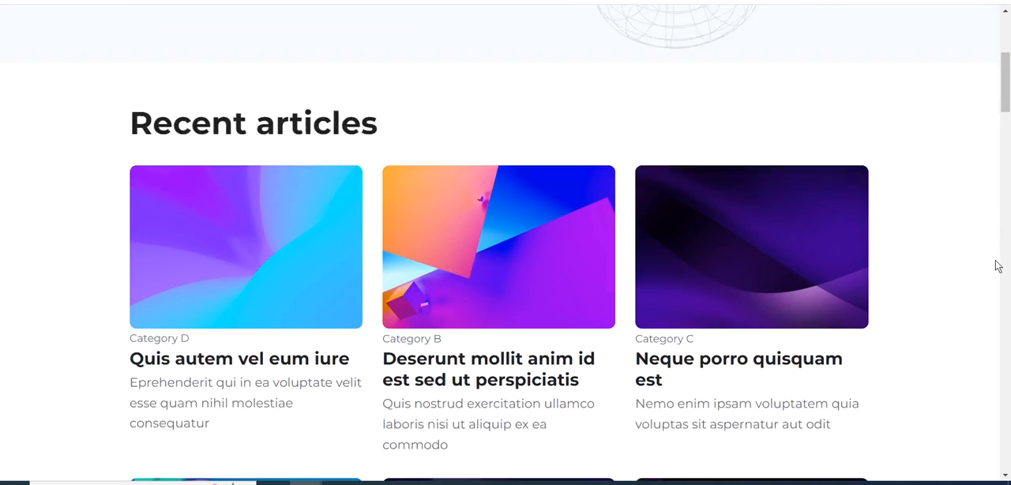
pyautogui.scroll(-10, 997, 266)
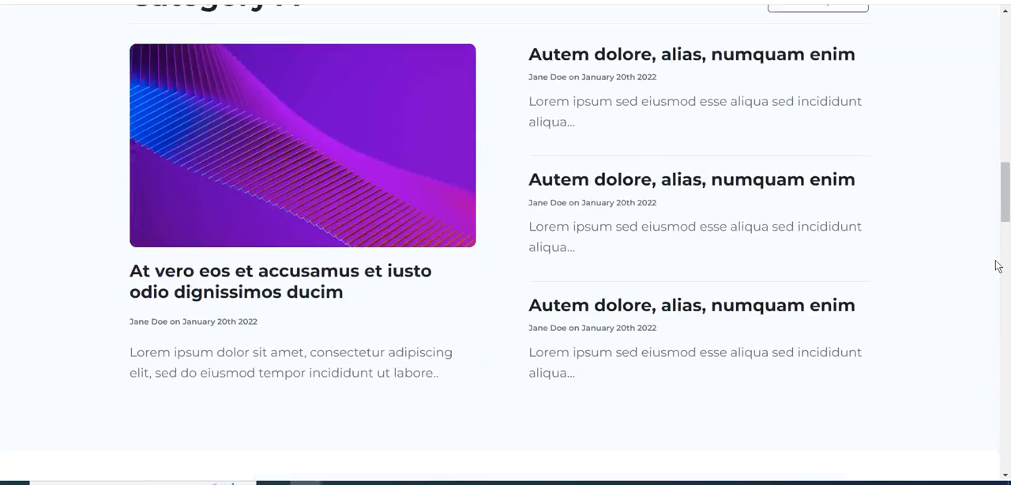
pyautogui.scroll(-8, 997, 266)
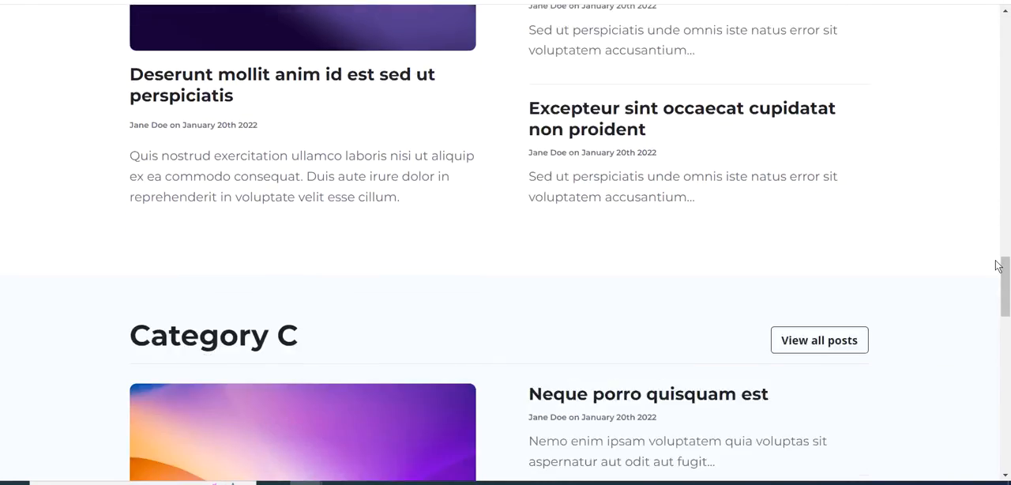
pyautogui.scroll(-10, 997, 266)
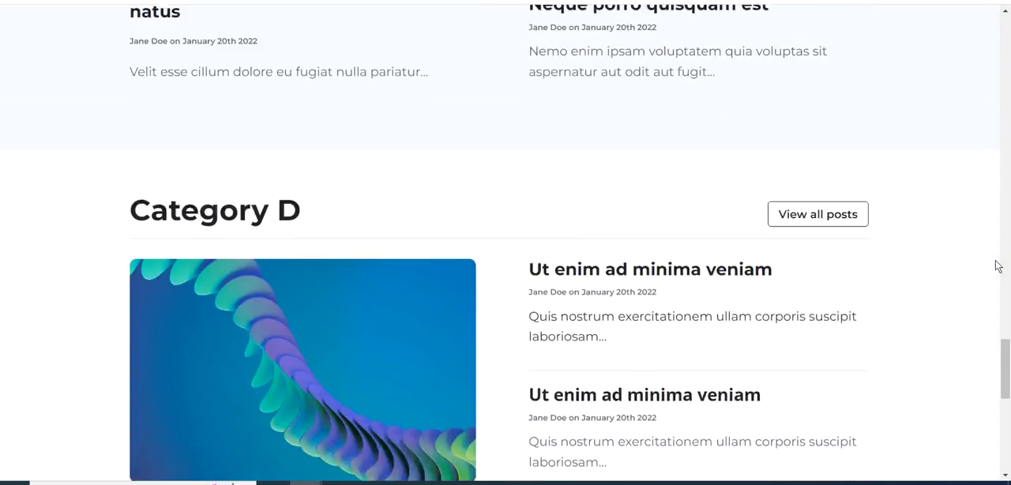
pyautogui.scroll(-5, 997, 267)
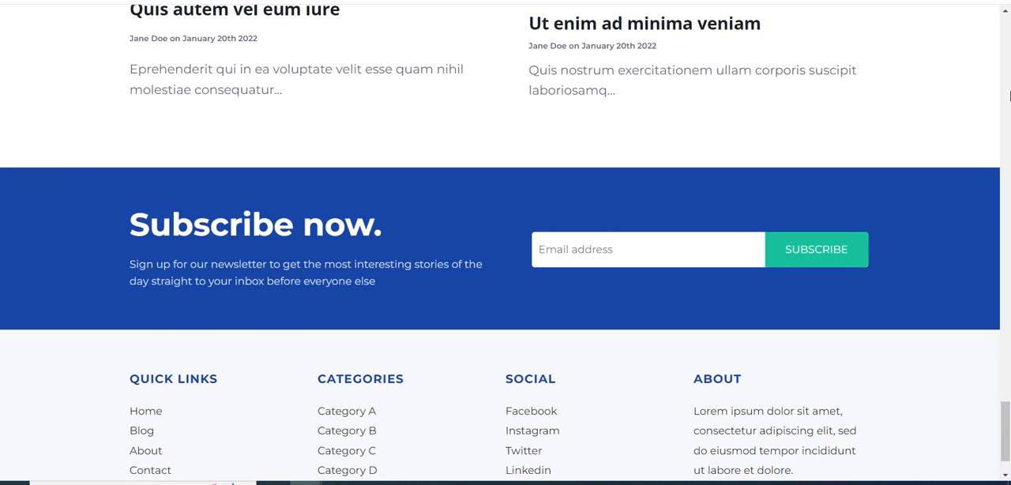
pyautogui.moveTo(1006, 427); pyautogui.dragTo(1005, 28)
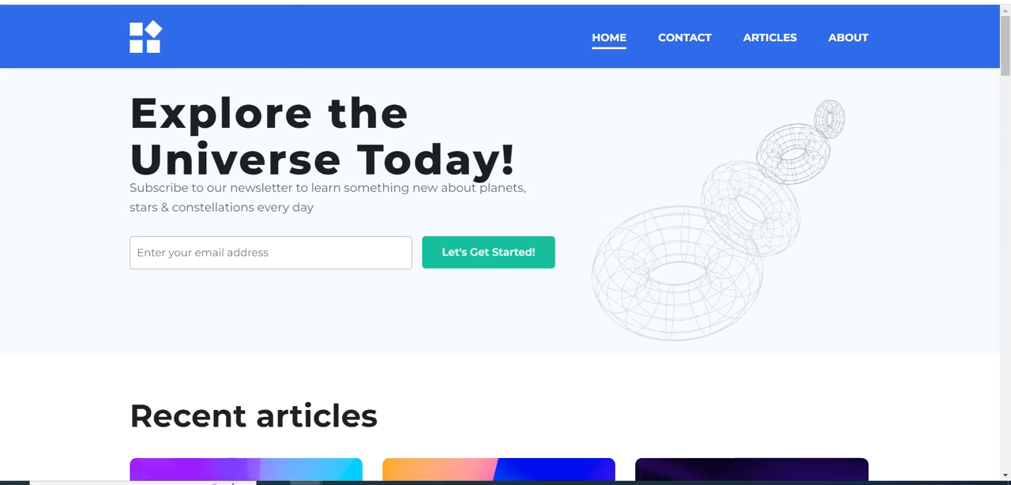
pyautogui.click(207, 1)
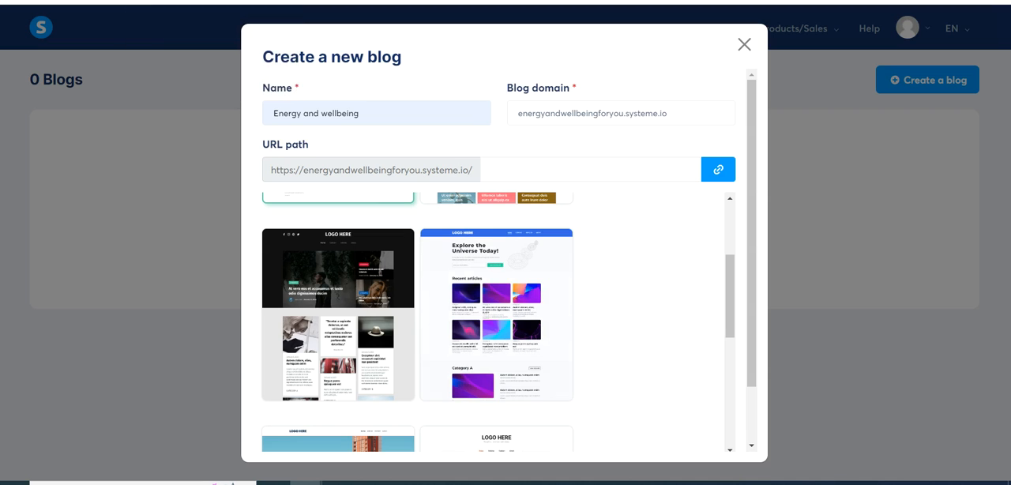
# - Preview the template with the orange tower header and "Trending" section down to its footer, and return to the new blog form
pyautogui.click(729, 448)
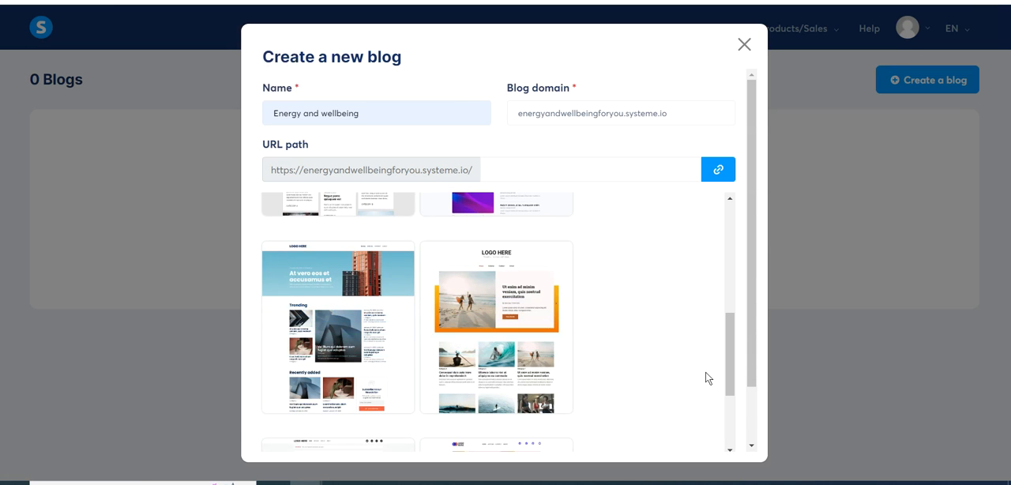
pyautogui.click(341, 315)
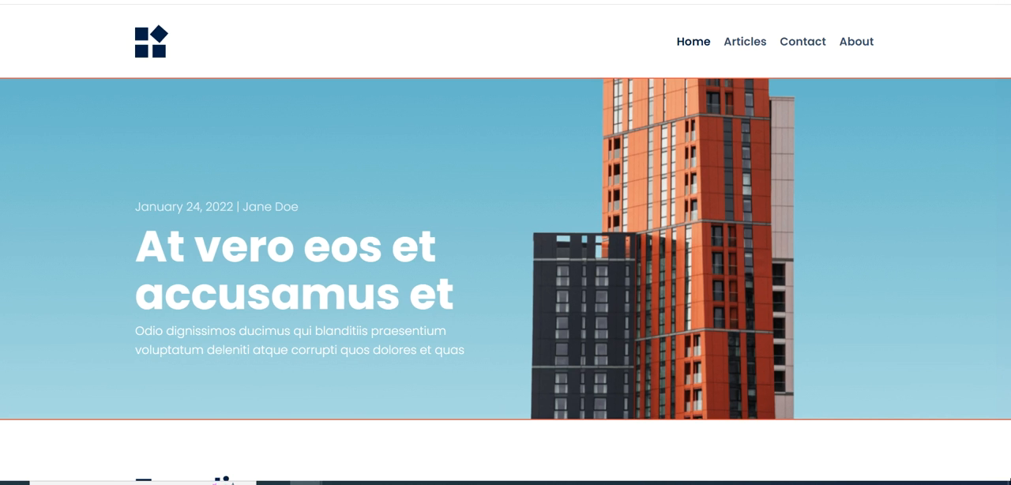
pyautogui.scroll(-4, 505, 242)
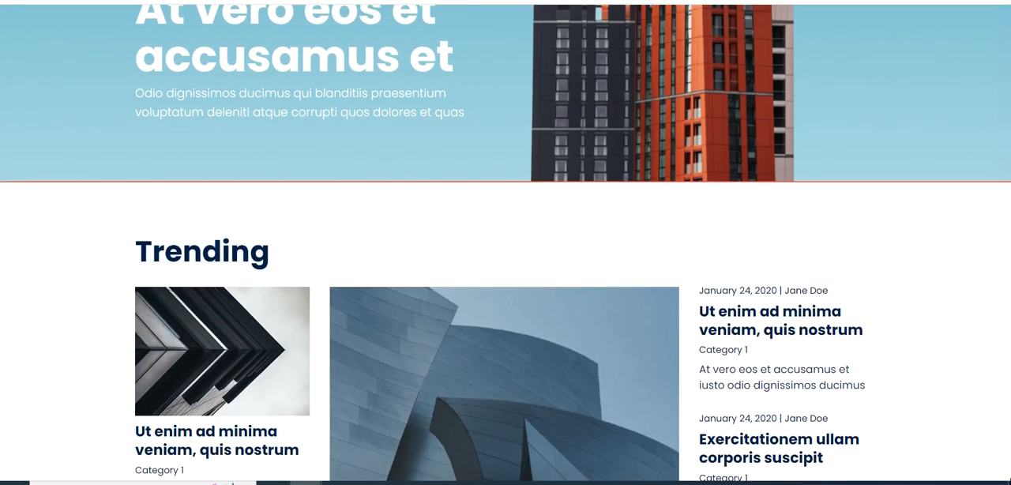
pyautogui.scroll(-8, 506, 242)
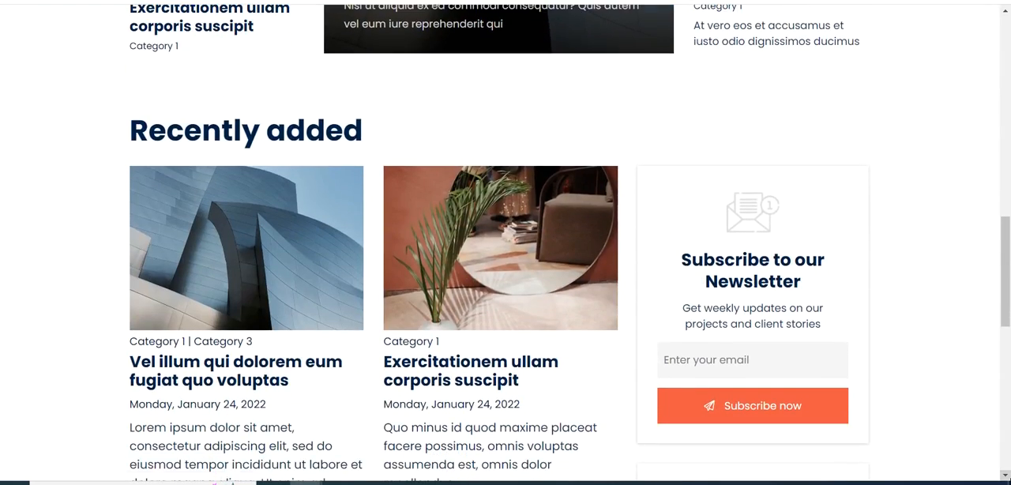
pyautogui.scroll(-7, 506, 242)
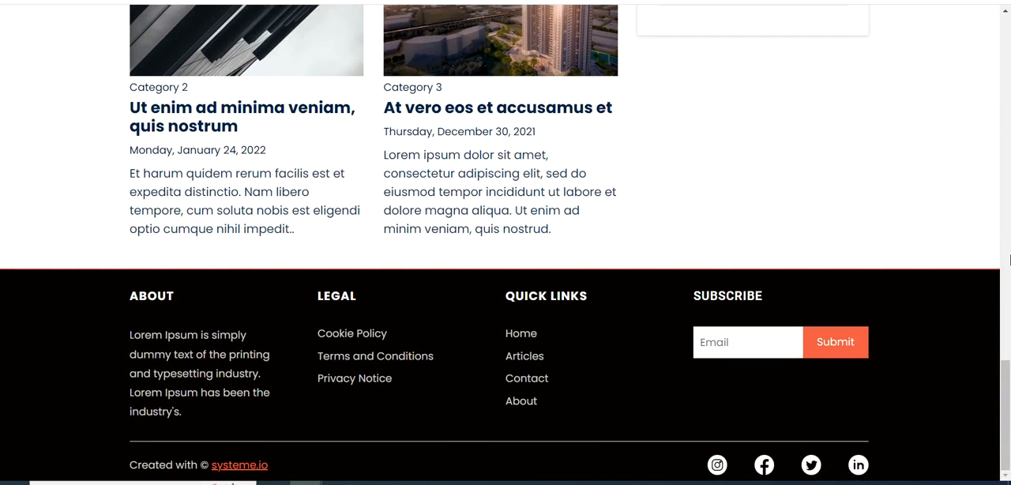
pyautogui.moveTo(1005, 398); pyautogui.dragTo(1005, 380)
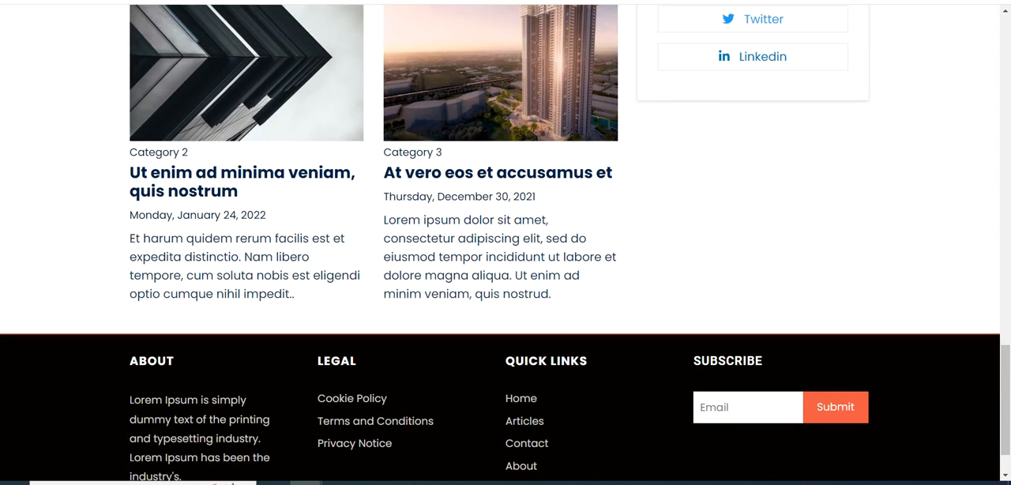
pyautogui.click(170, 1)
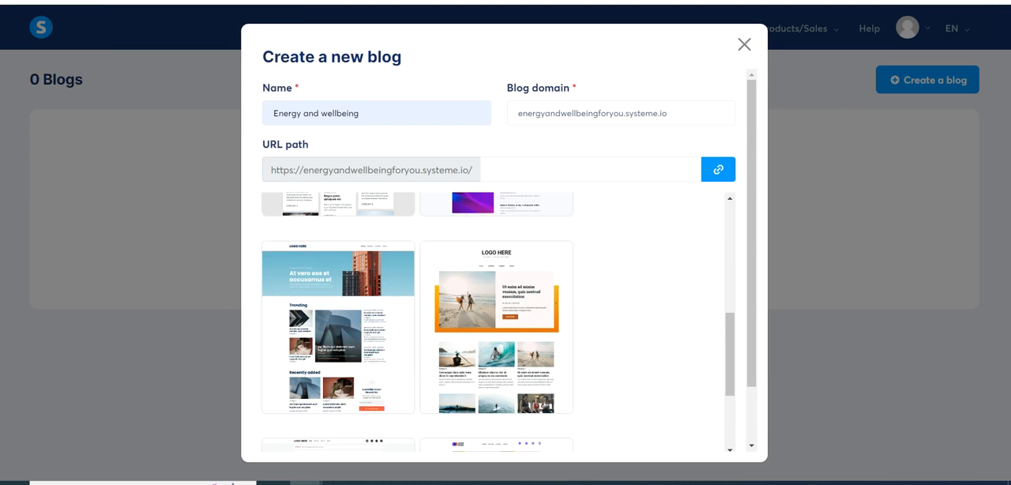
# - Preview the surfing template with the orange-framed beach slider down to its footer, and close the preview
pyautogui.click(505, 316)
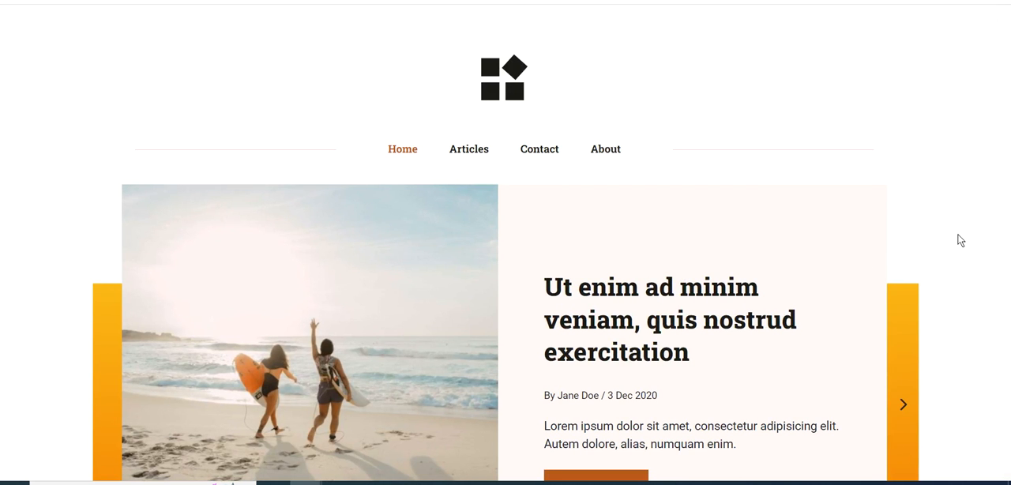
pyautogui.scroll(-3, 961, 240)
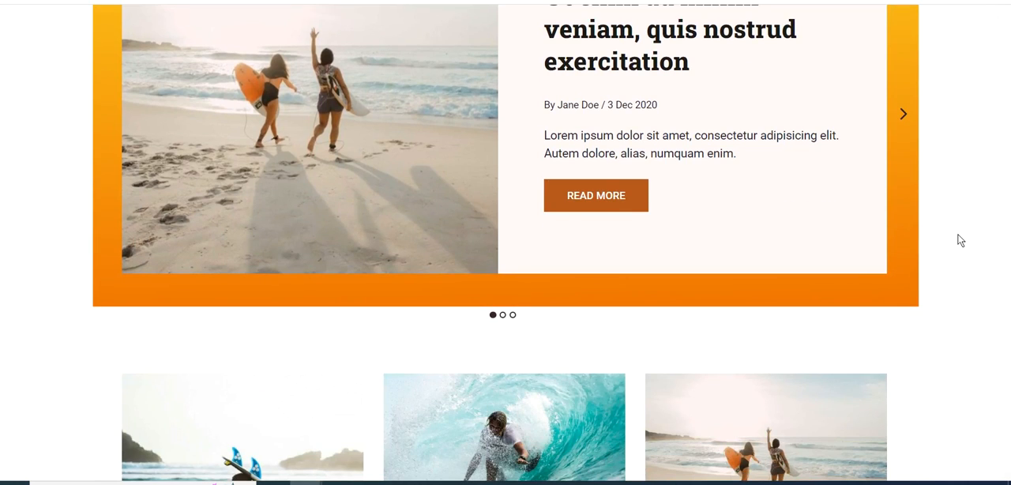
pyautogui.scroll(-3, 960, 240)
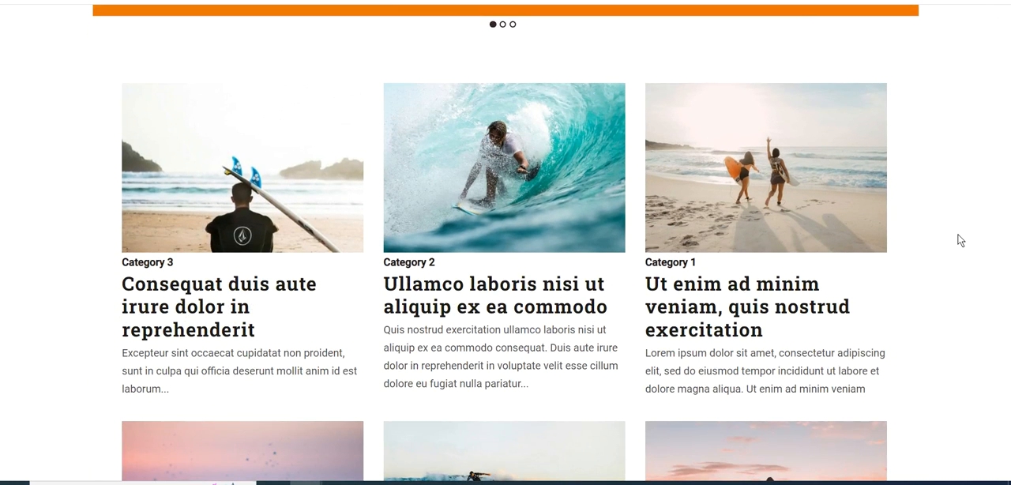
pyautogui.scroll(-4, 960, 240)
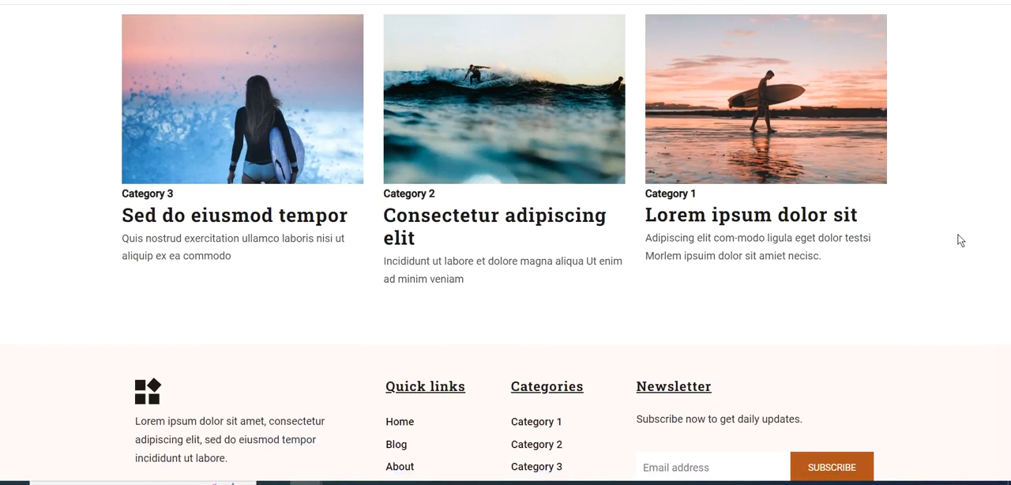
pyautogui.scroll(-2, 960, 240)
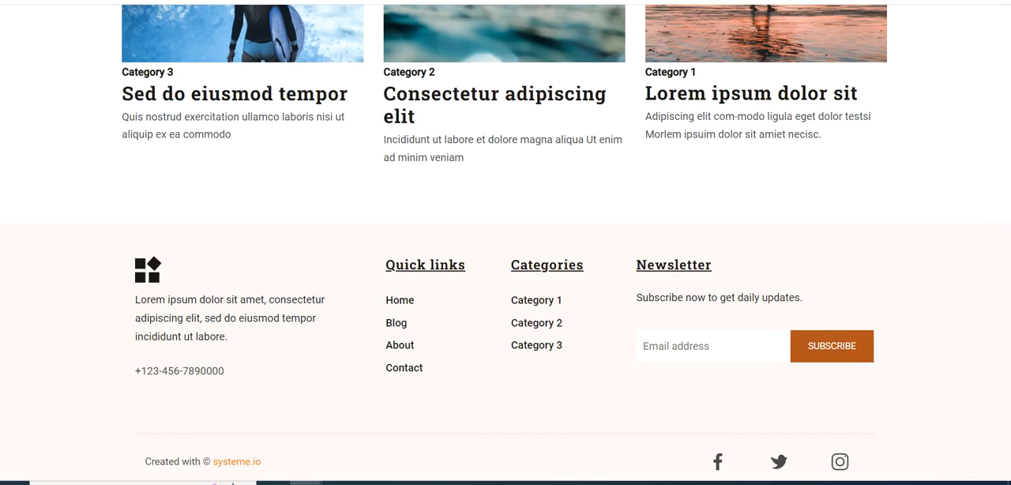
pyautogui.hotkey('ctrl', 'w')
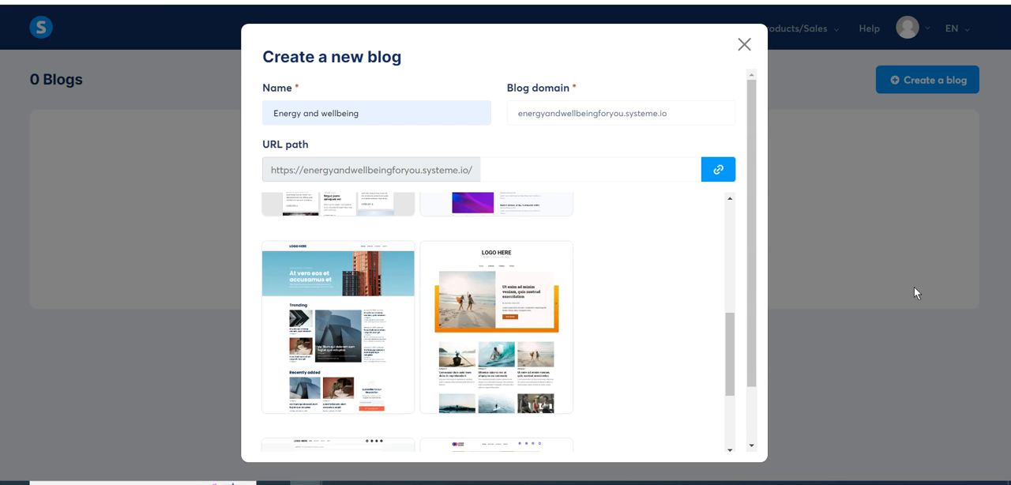
# - Preview the news-style template with the "World News", "Videos" and "Car News" sections down to its footer
pyautogui.scroll(-5, 876, 313)
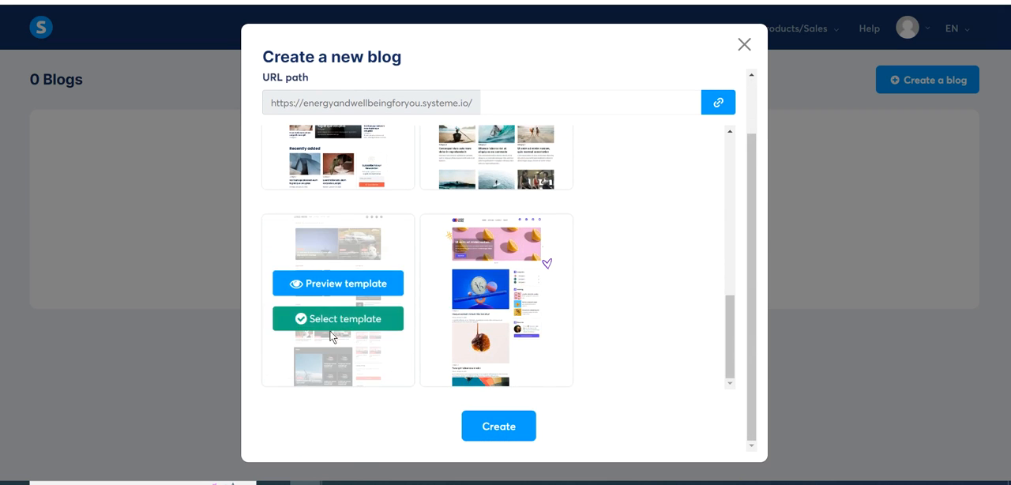
pyautogui.click(348, 278)
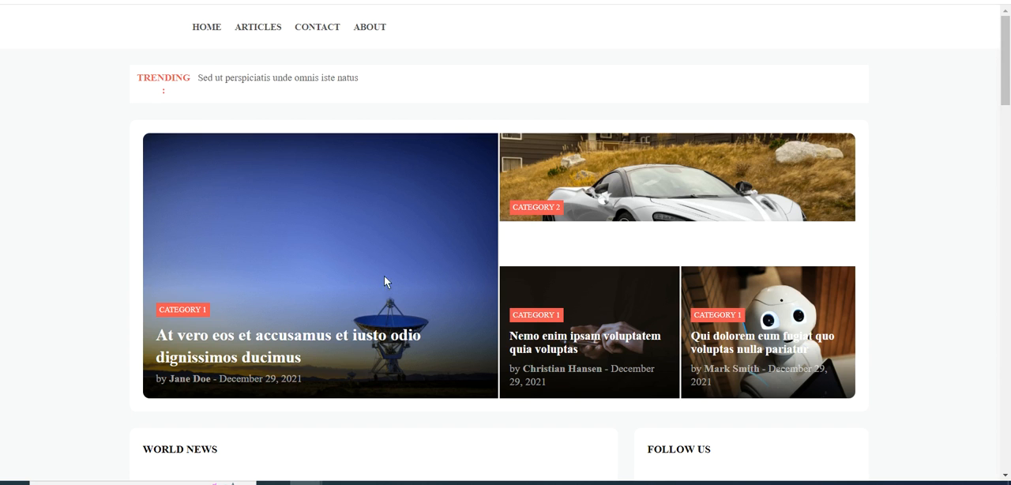
pyautogui.scroll(-4, 1010, 389)
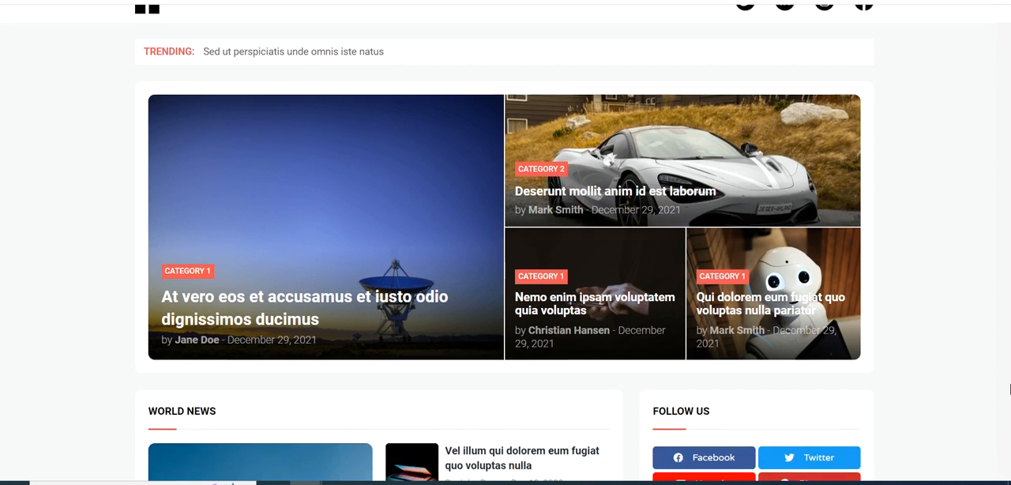
pyautogui.scroll(-6, 1010, 388)
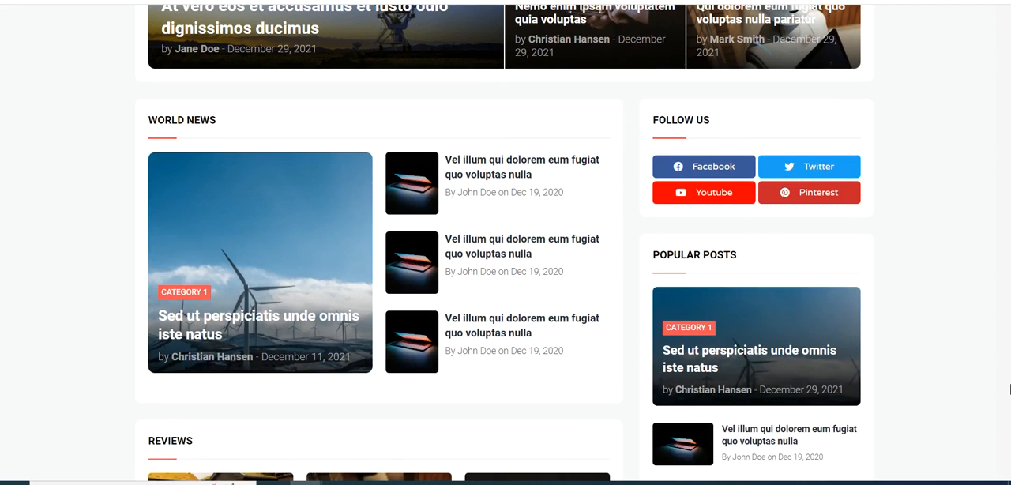
pyautogui.scroll(-5, 1010, 388)
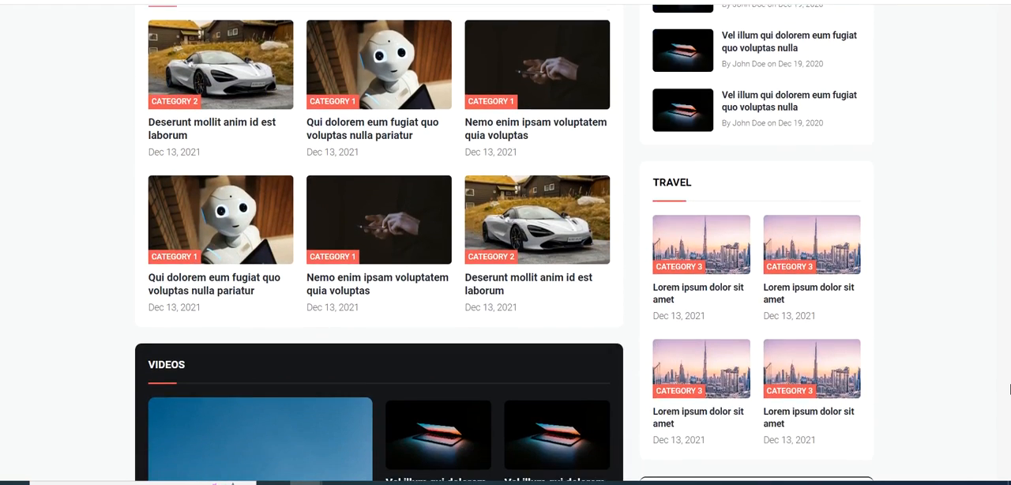
pyautogui.scroll(-12, 1010, 388)
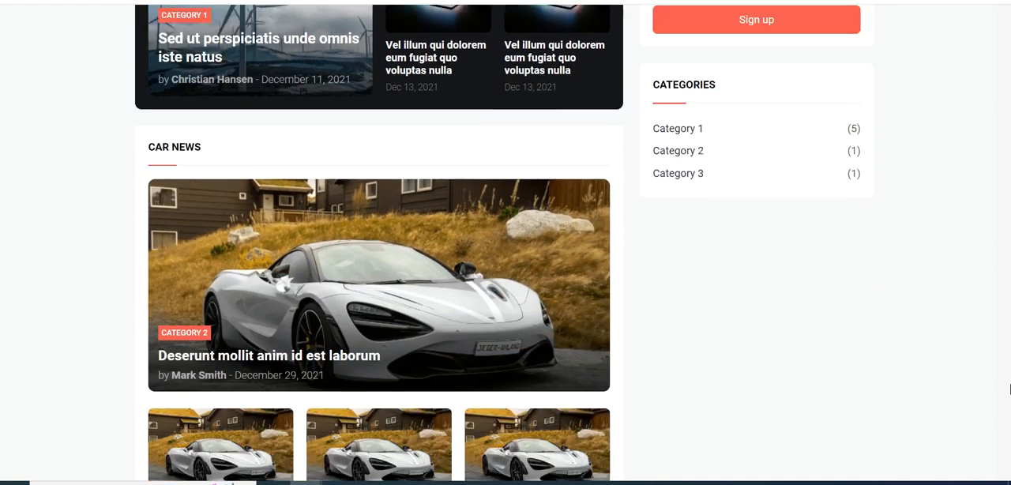
pyautogui.scroll(-5, 1009, 389)
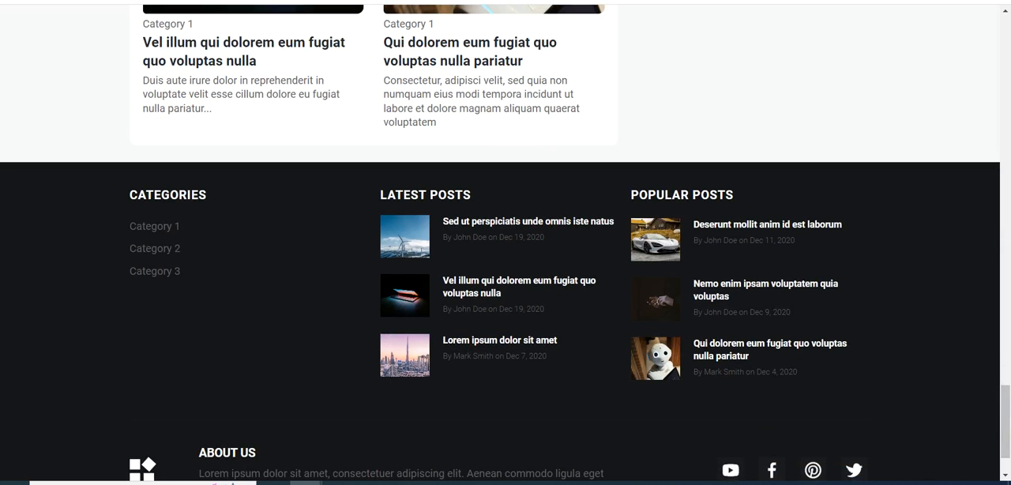
# - Preview the pink citrus-fruit blog template, including its second page of posts, and return to the new blog form
pyautogui.click(243, 2)
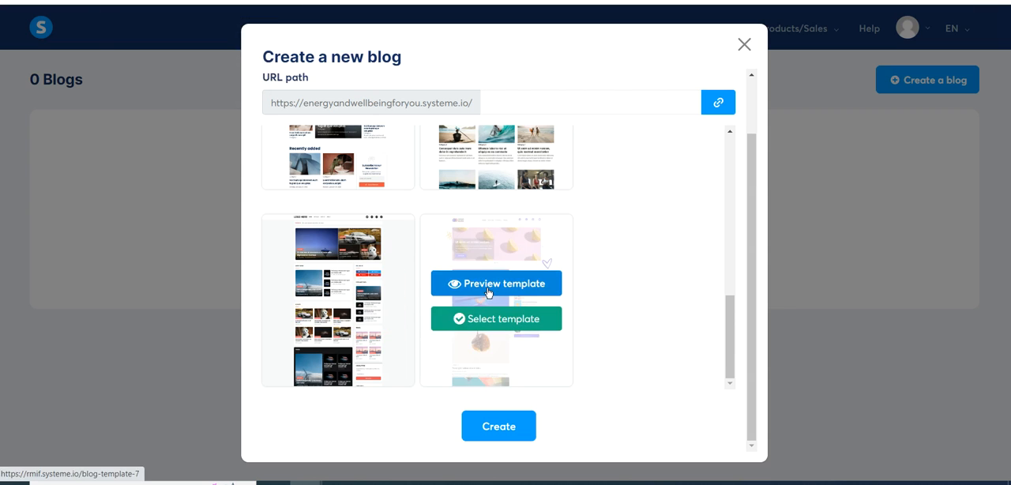
pyautogui.click(488, 285)
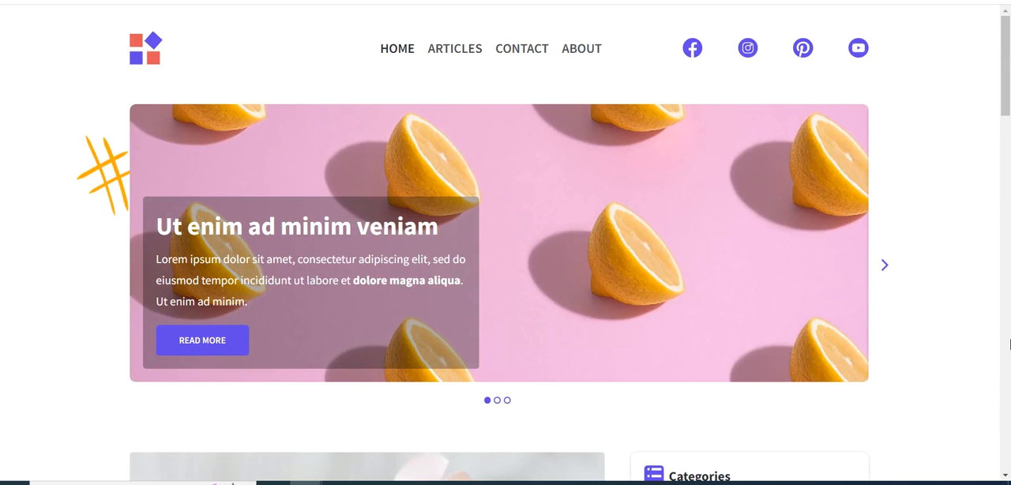
pyautogui.scroll(-7, 1009, 343)
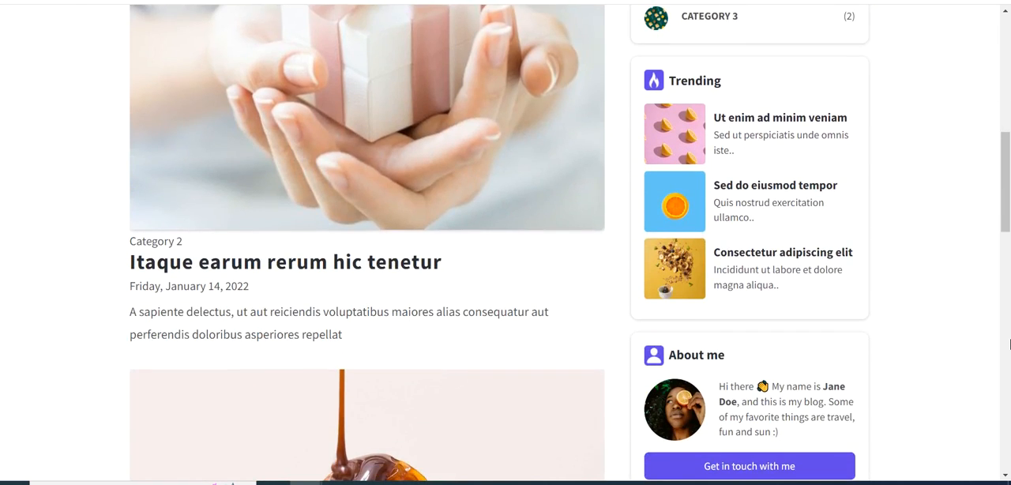
pyautogui.scroll(-10, 1010, 343)
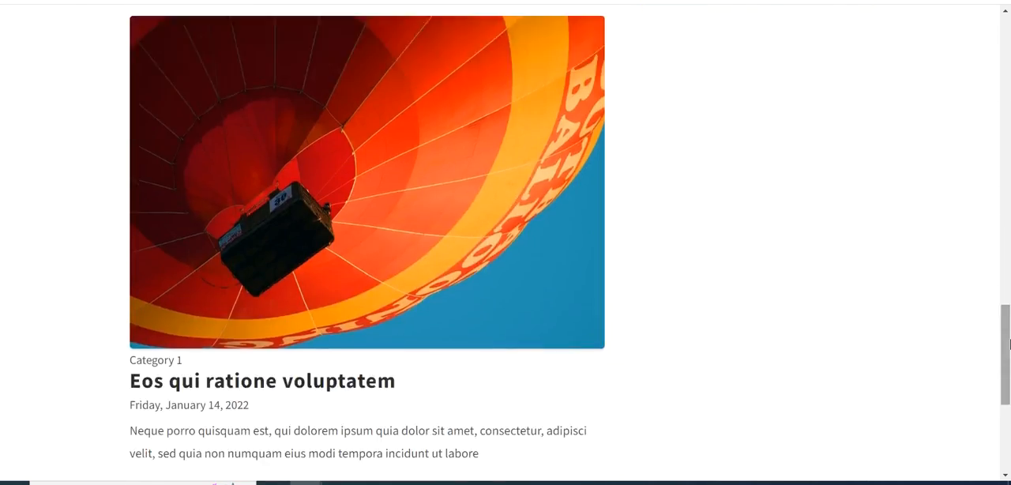
pyautogui.scroll(-4, 1009, 344)
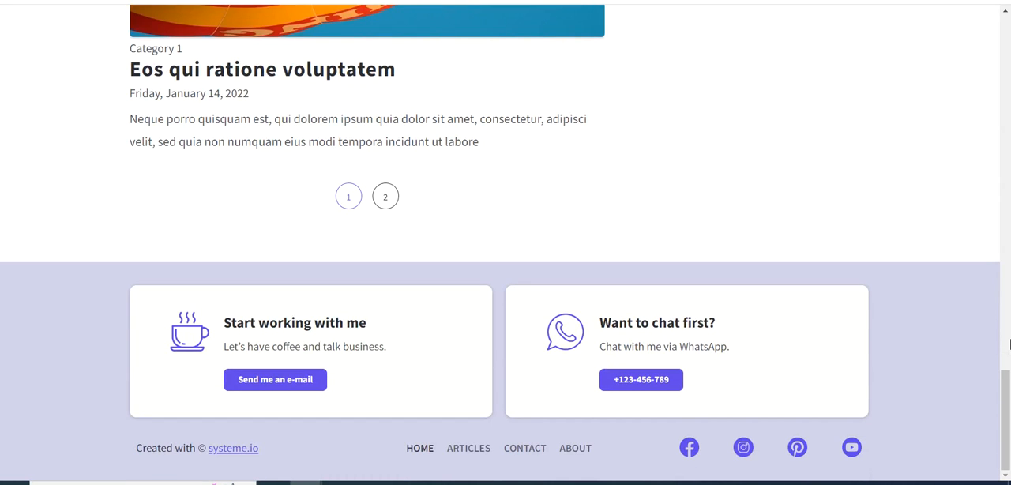
pyautogui.click(385, 198)
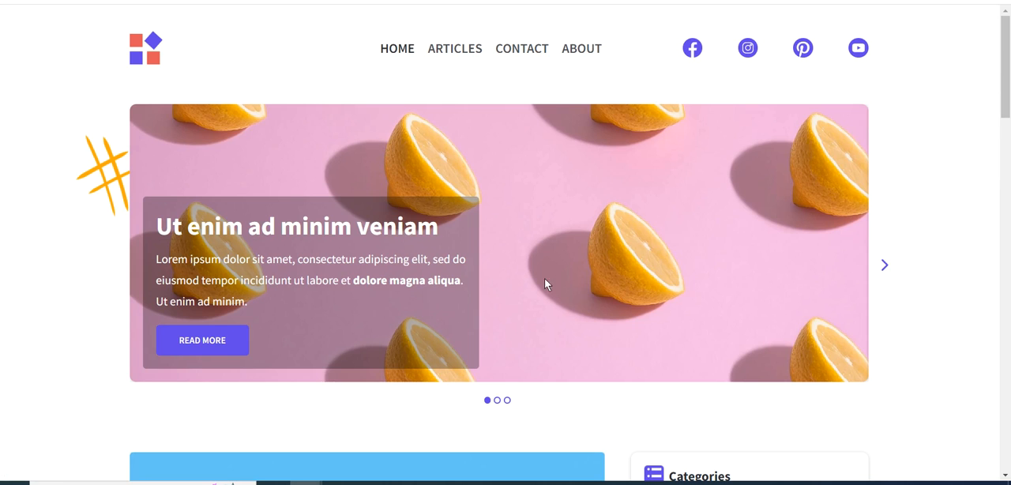
pyautogui.scroll(-20, 614, 345)
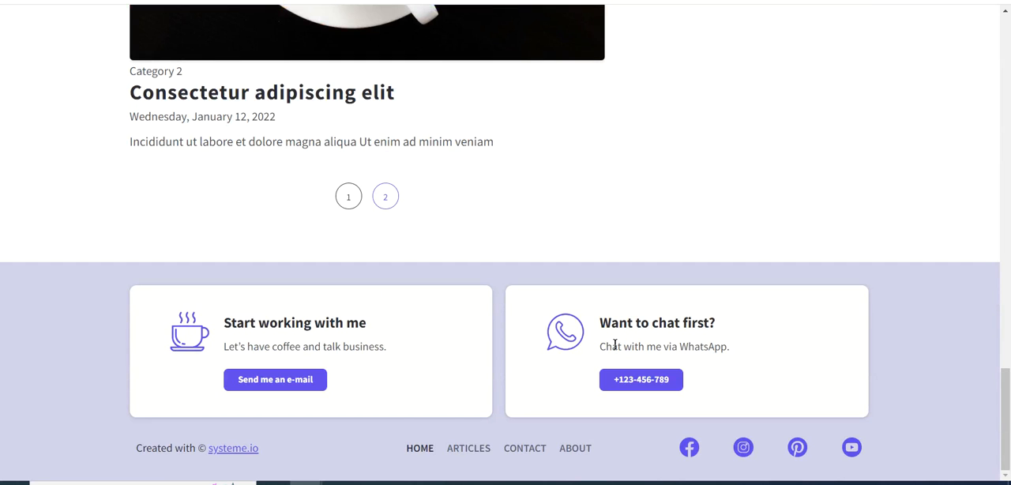
pyautogui.scroll(20, 574, 264)
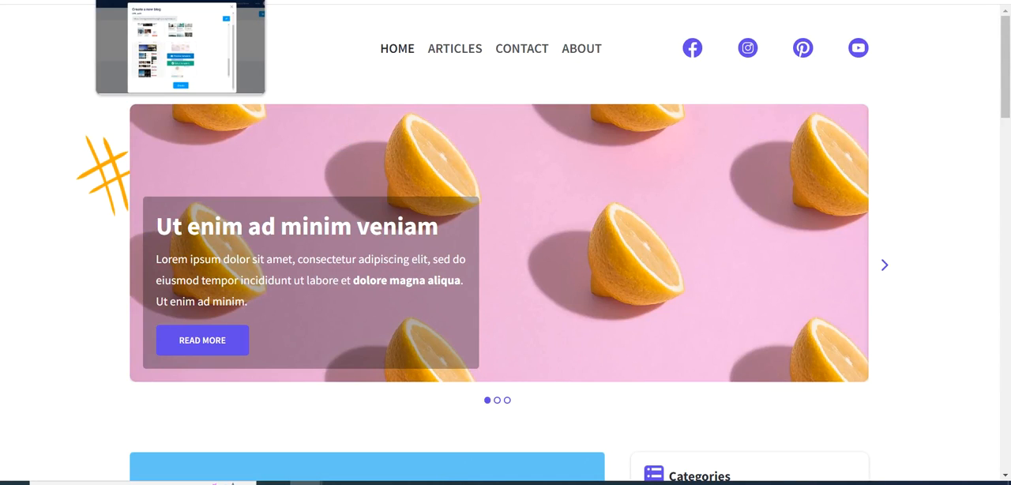
pyautogui.click(162, 0)
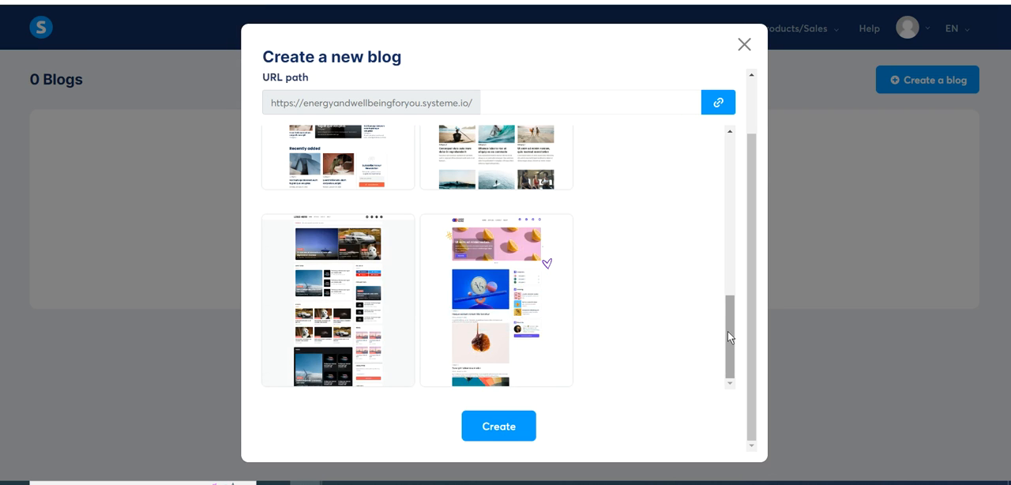
# - Look through the template list and preview the surfing template with the orange-framed beach slider again, then return to the new blog form
pyautogui.moveTo(727, 331); pyautogui.dragTo(727, 173)
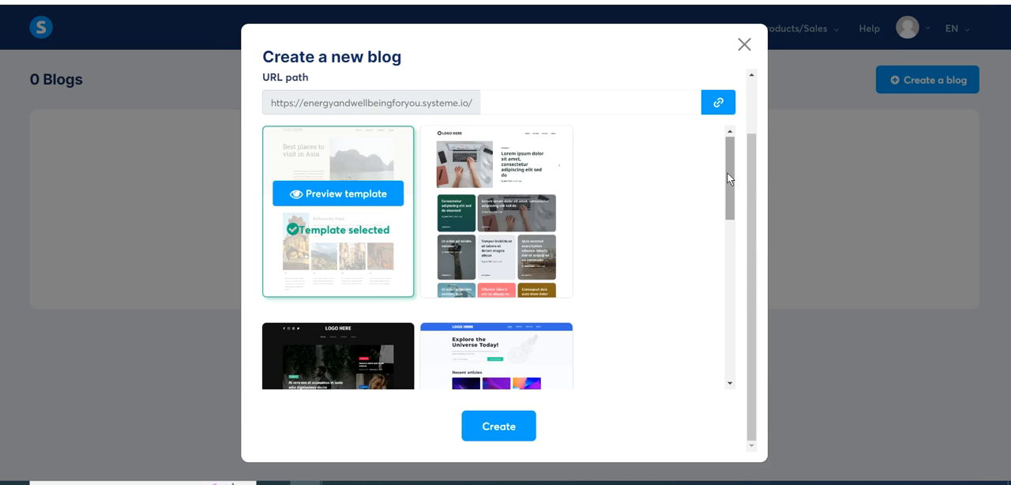
pyautogui.moveTo(728, 173); pyautogui.dragTo(733, 286)
pyautogui.moveTo(445, 229)
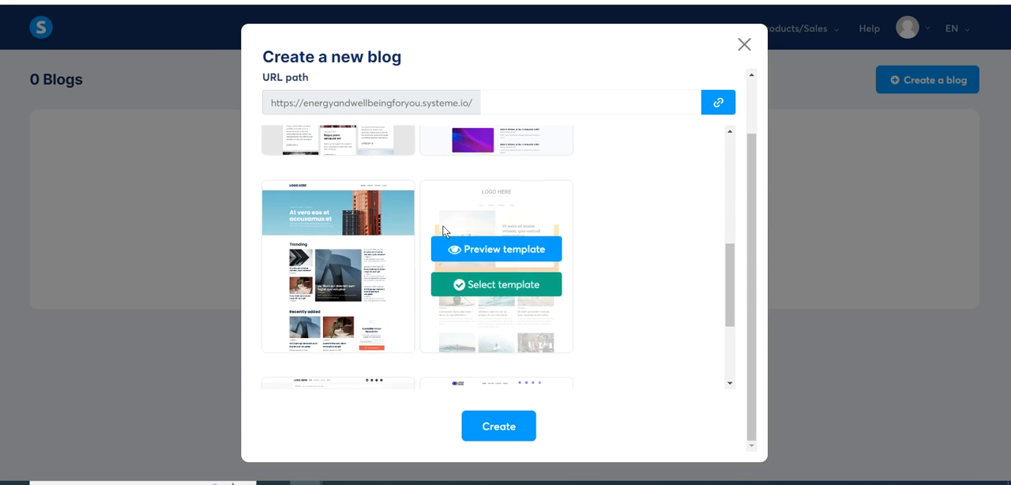
pyautogui.click(475, 249)
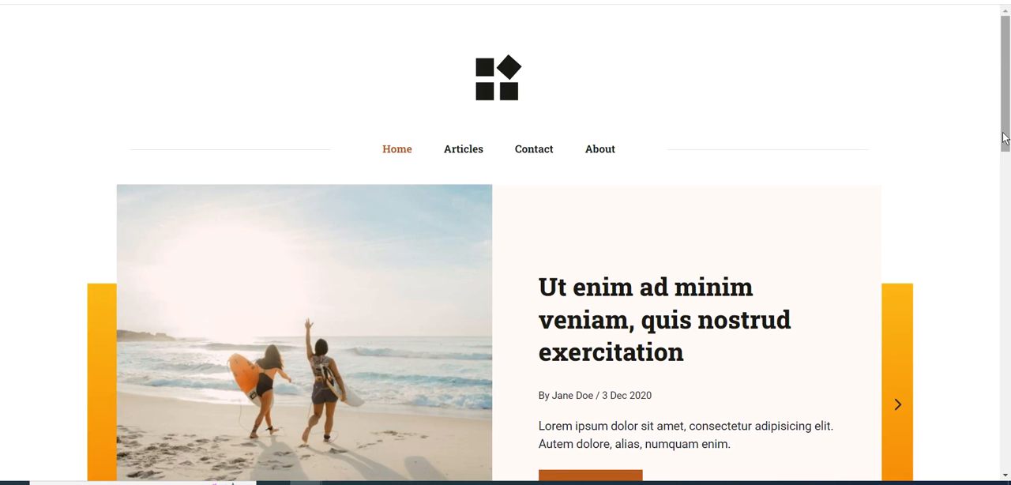
pyautogui.moveTo(1005, 139)
pyautogui.mouseDown()
pyautogui.moveTo(1007, 269)
pyautogui.moveTo(1007, 136)
pyautogui.mouseUp()
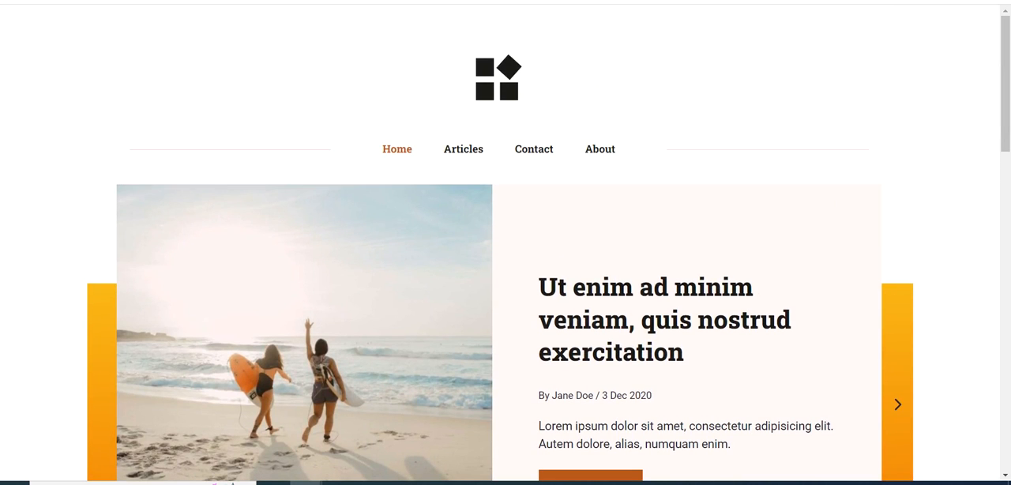
pyautogui.moveTo(1007, 91); pyautogui.dragTo(1008, 307)
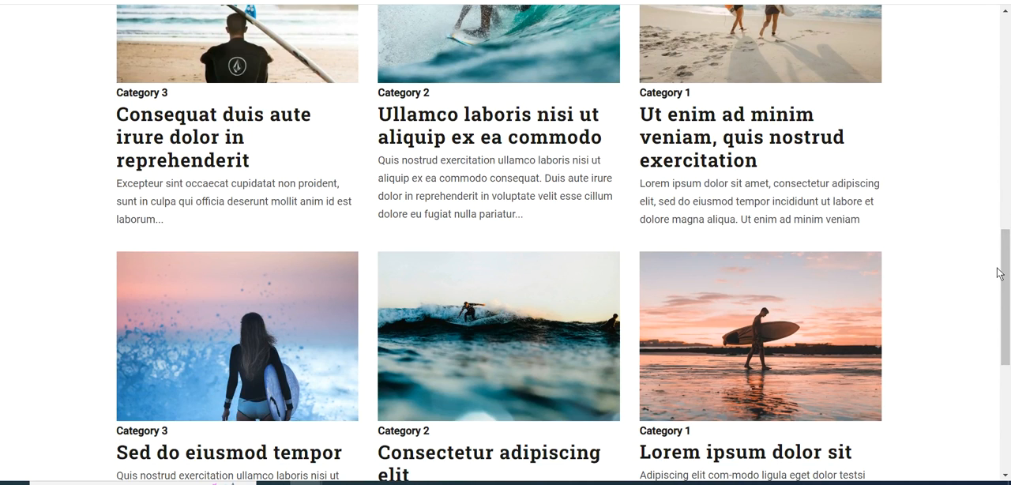
pyautogui.moveTo(1005, 269); pyautogui.dragTo(1003, 47)
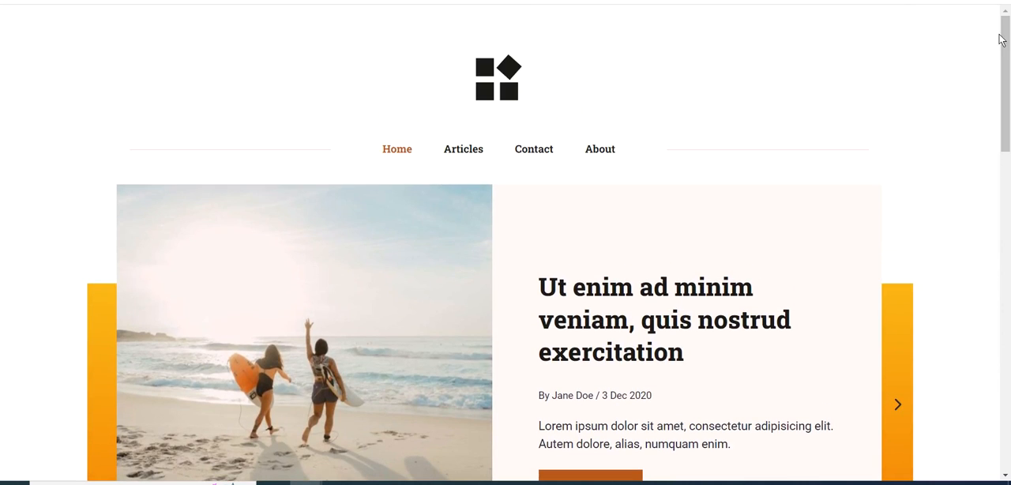
pyautogui.moveTo(1005, 82); pyautogui.dragTo(997, 384)
pyautogui.moveTo(994, 397); pyautogui.dragTo(1007, 51)
pyautogui.click(150, 1)
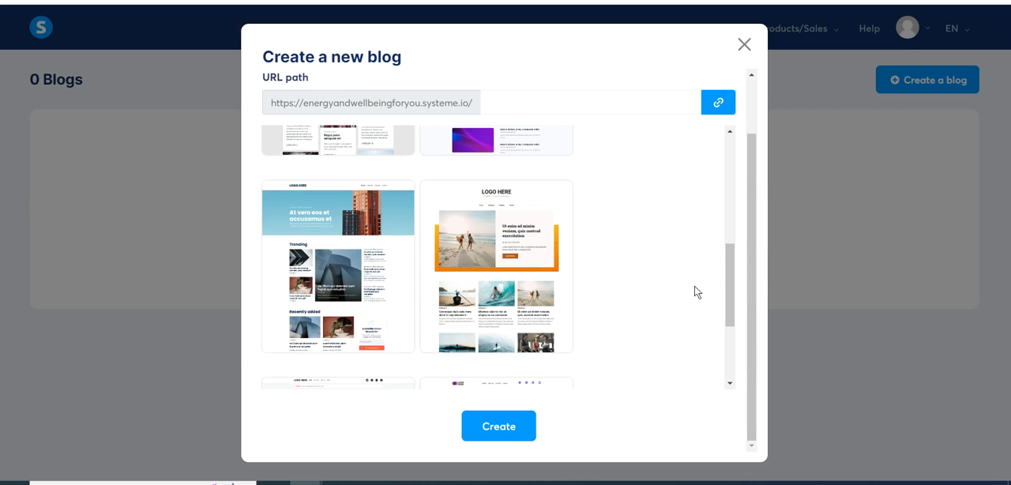
# - Preview the selected "Best places to visit in Asia" template down to the "Top places in China" section and return to the form
pyautogui.moveTo(726, 281); pyautogui.dragTo(701, 174)
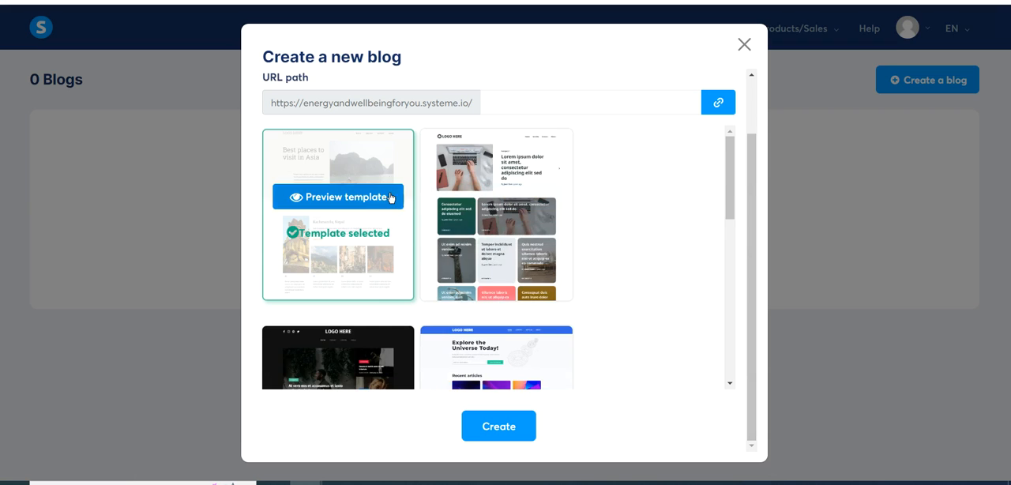
pyautogui.click(327, 199)
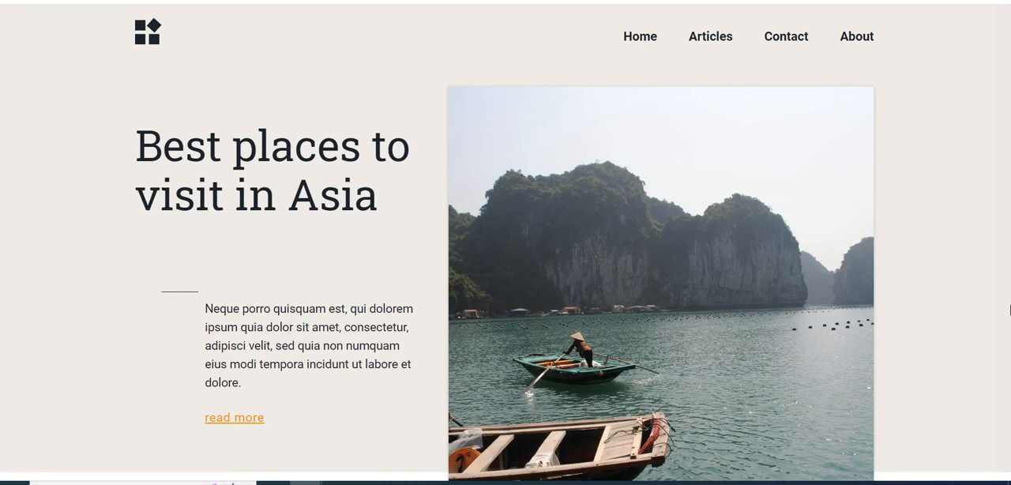
pyautogui.scroll(-3, 1010, 309)
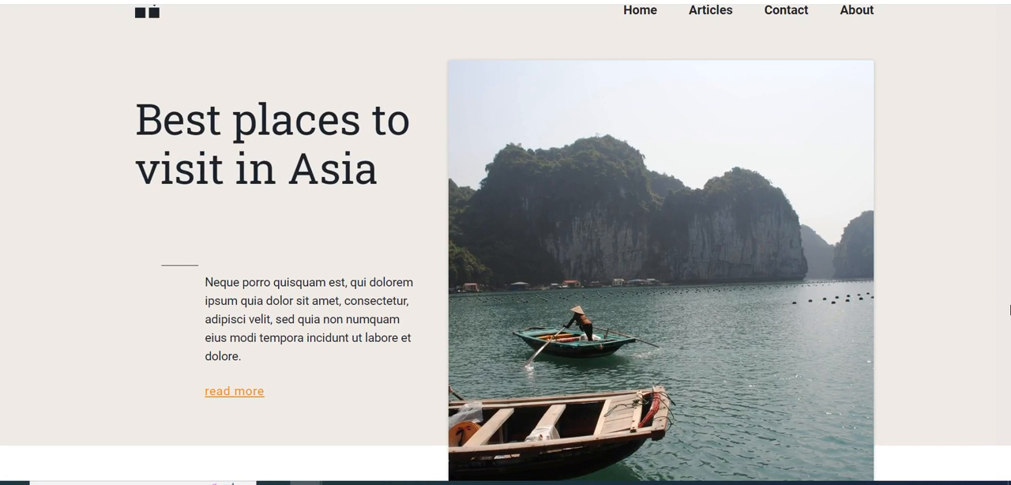
pyautogui.scroll(-5, 1010, 309)
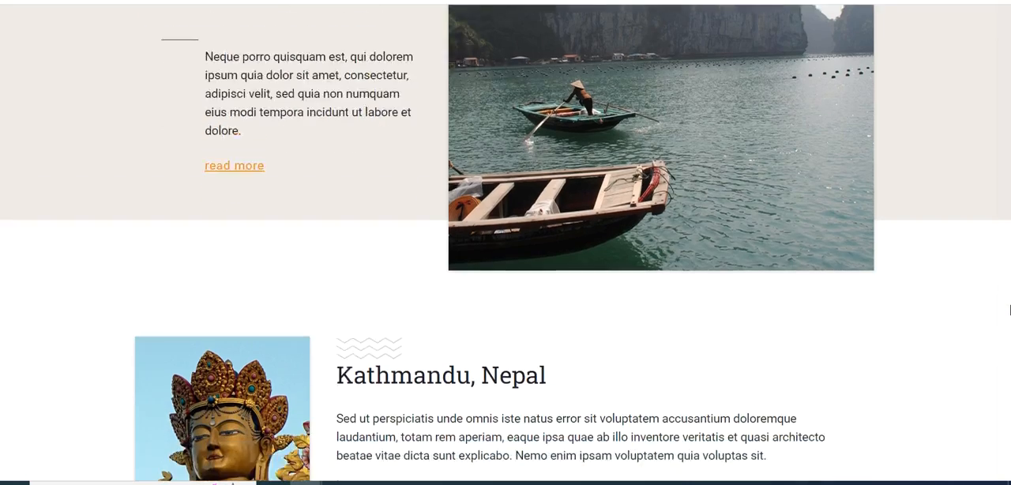
pyautogui.scroll(-7, 1010, 310)
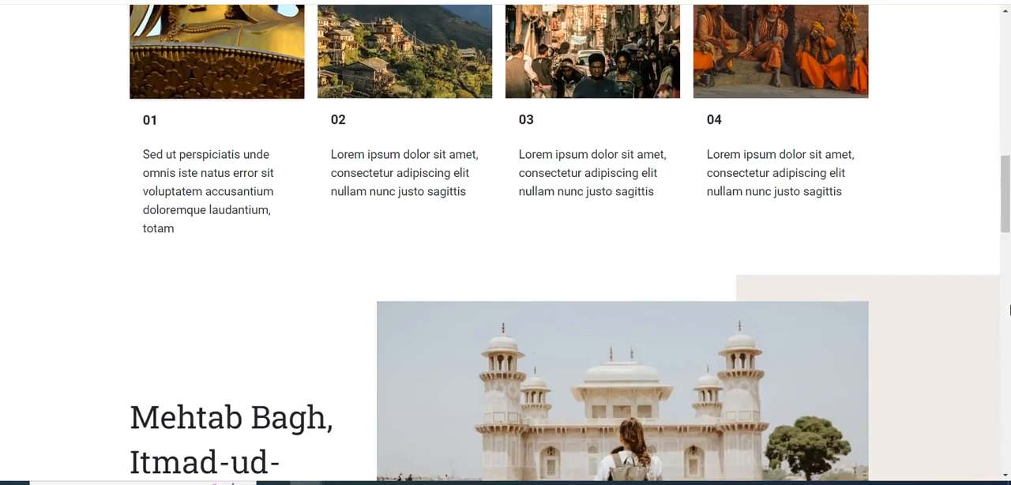
pyautogui.scroll(-3, 1010, 310)
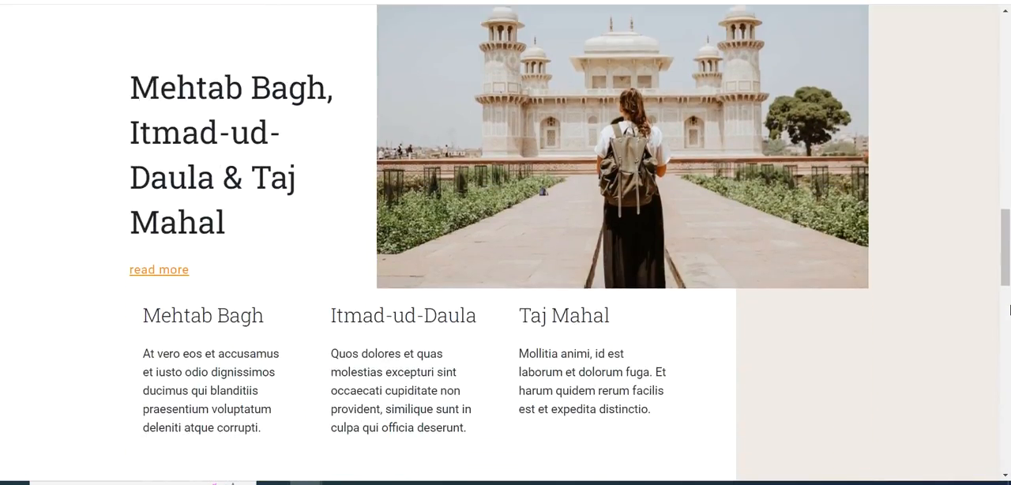
pyautogui.scroll(-3, 1010, 309)
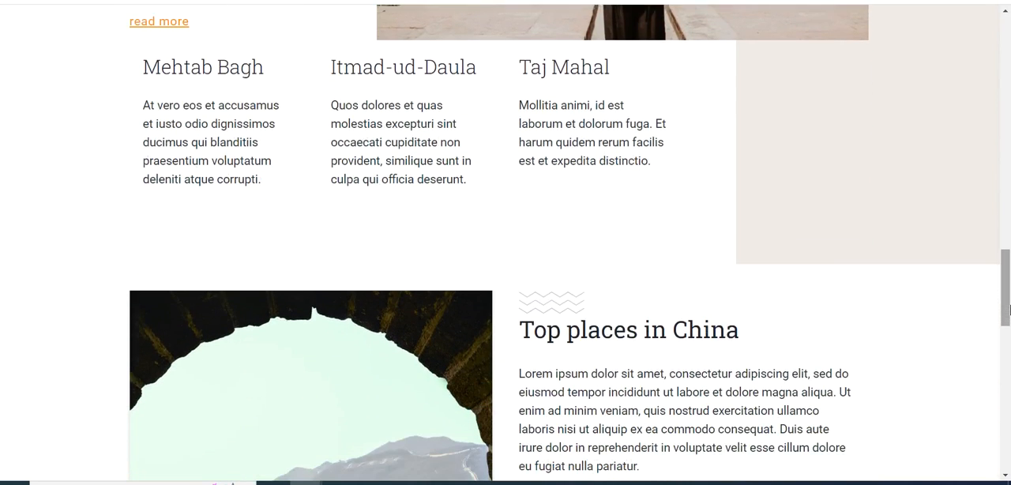
pyautogui.scroll(-1, 1010, 309)
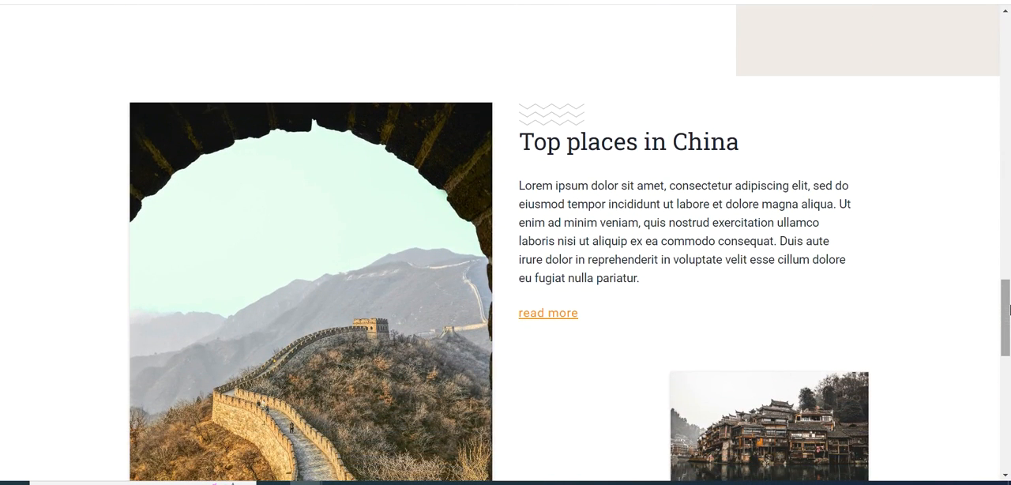
pyautogui.scroll(4, 1010, 310)
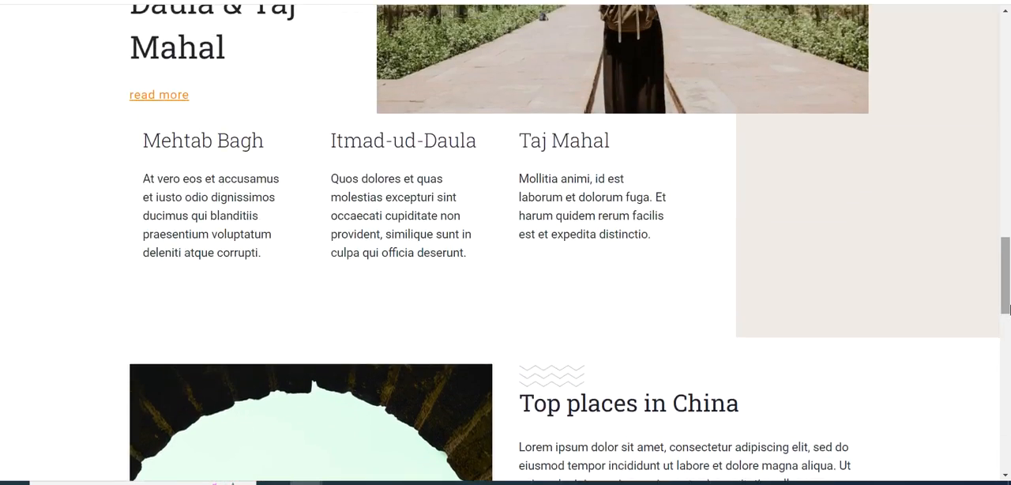
pyautogui.scroll(10, 1010, 310)
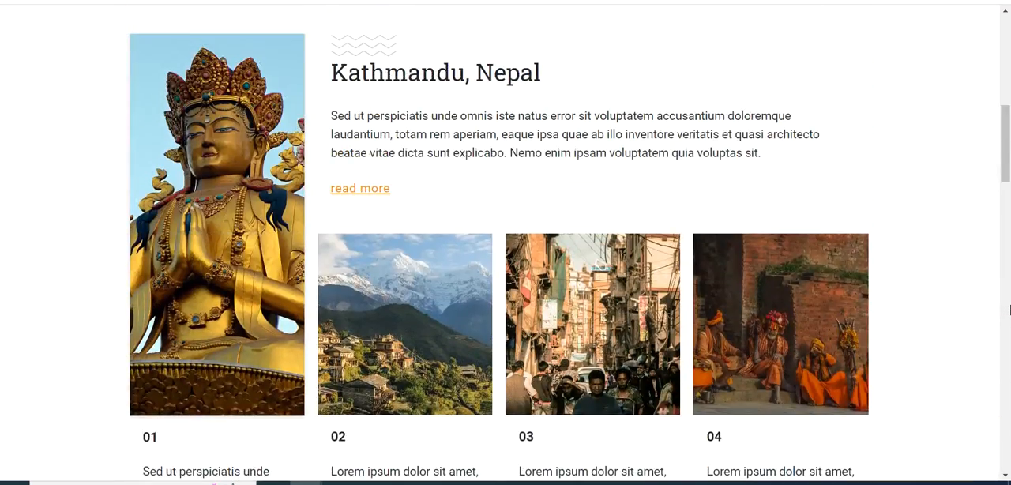
pyautogui.scroll(10, 1010, 309)
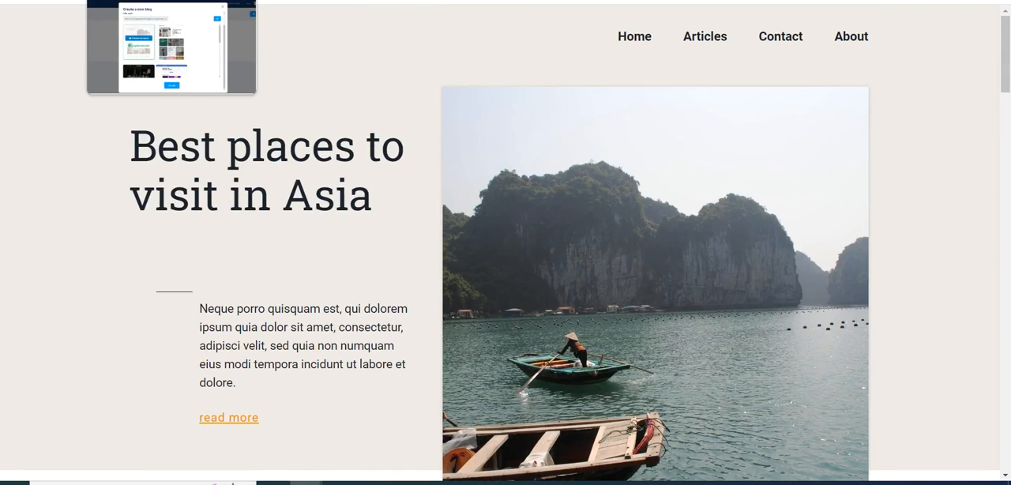
pyautogui.click(158, 1)
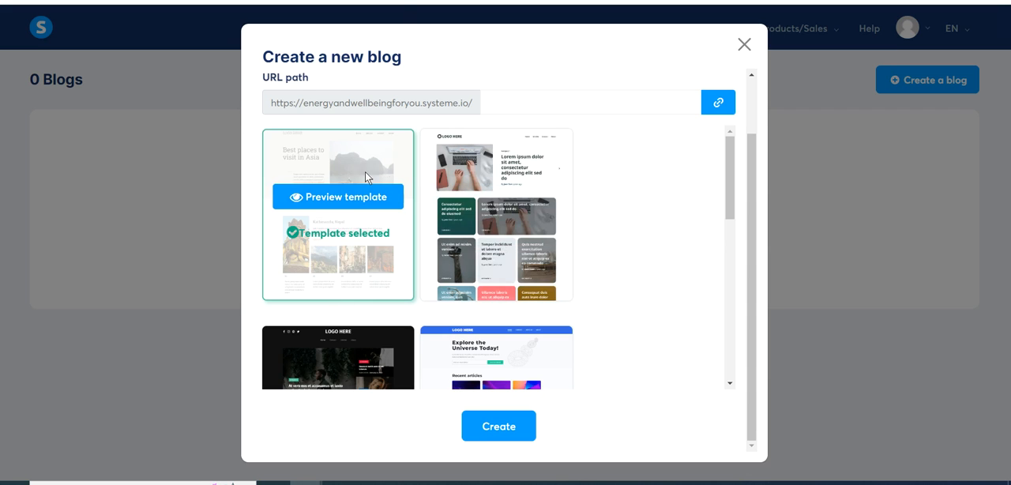
# - Create the blog with the selected "Best places to visit in Asia" template and view its live homepage before returning to the blog list
pyautogui.click(497, 431)
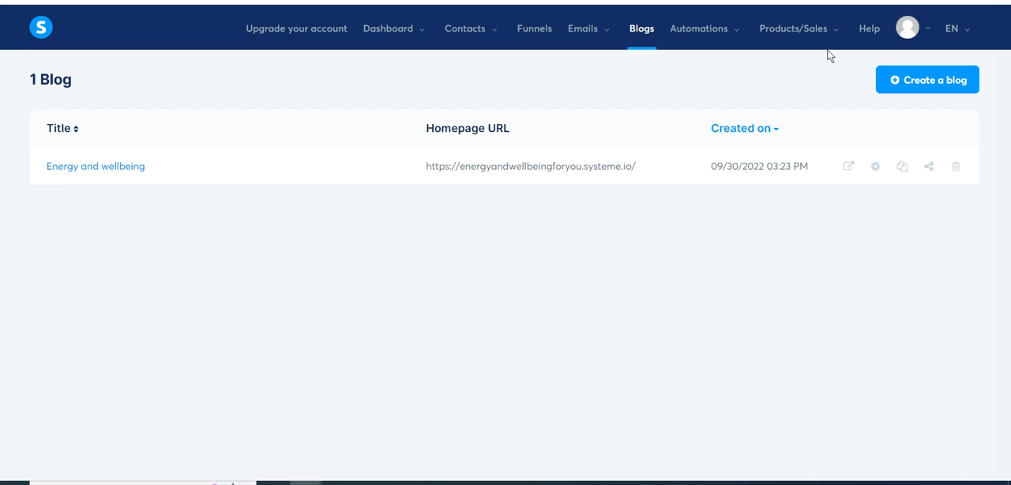
pyautogui.click(849, 166)
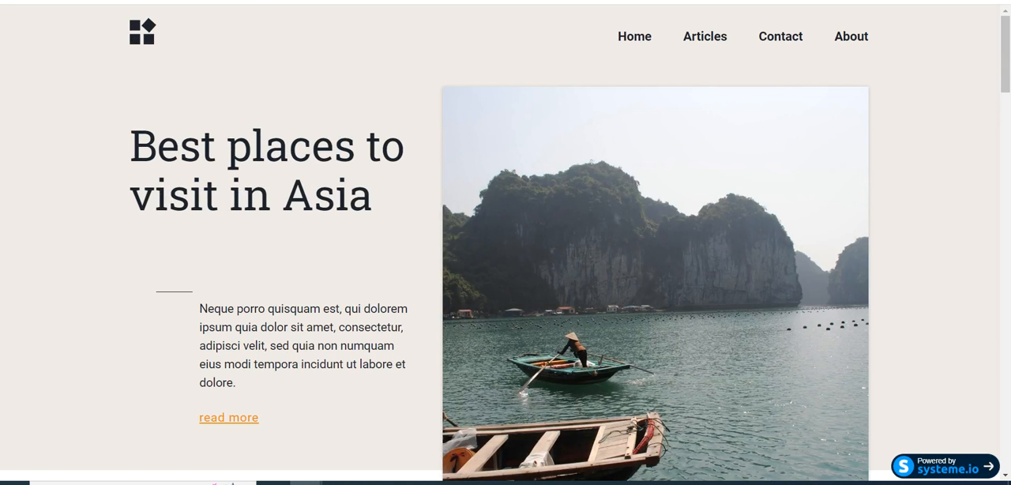
pyautogui.click(142, 1)
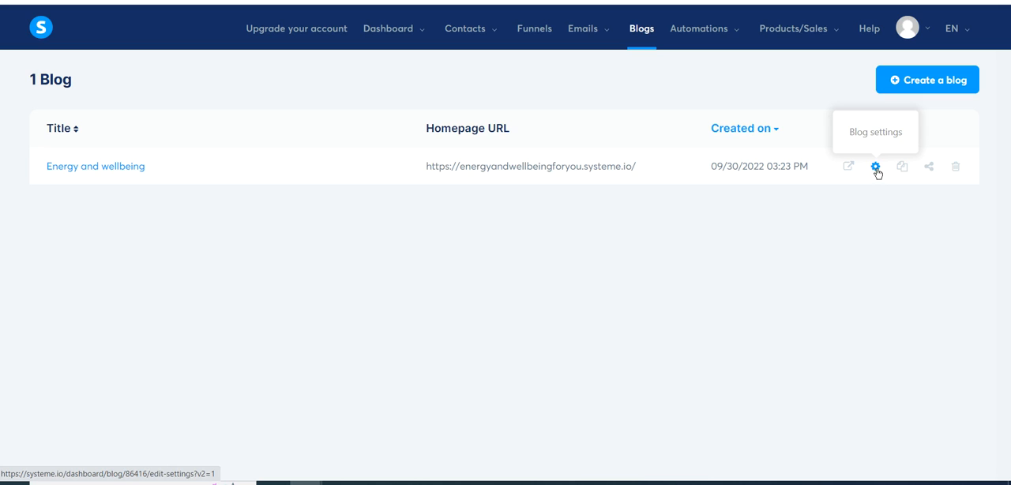
# - Check the settings of the "Energy and wellbeing" blog without changing them, and open the blog's list of pages
pyautogui.click(875, 168)
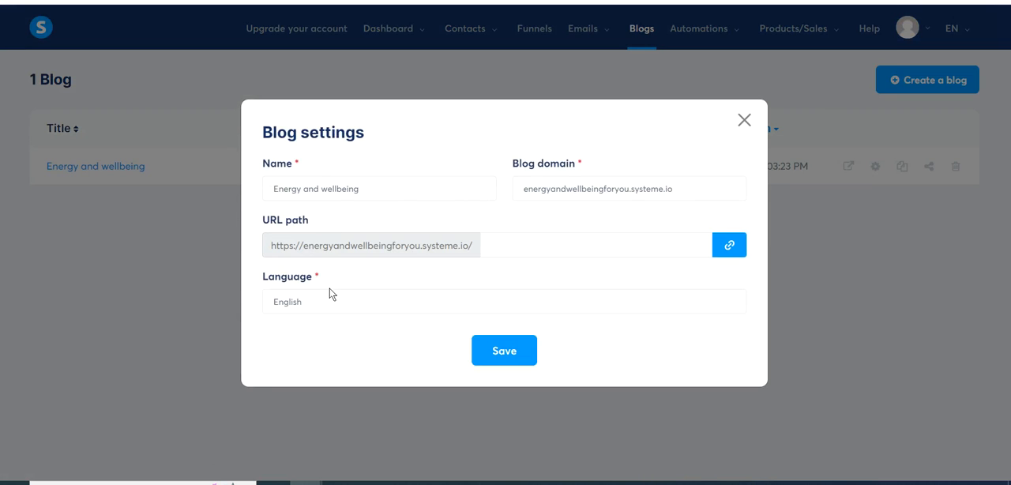
pyautogui.click(743, 120)
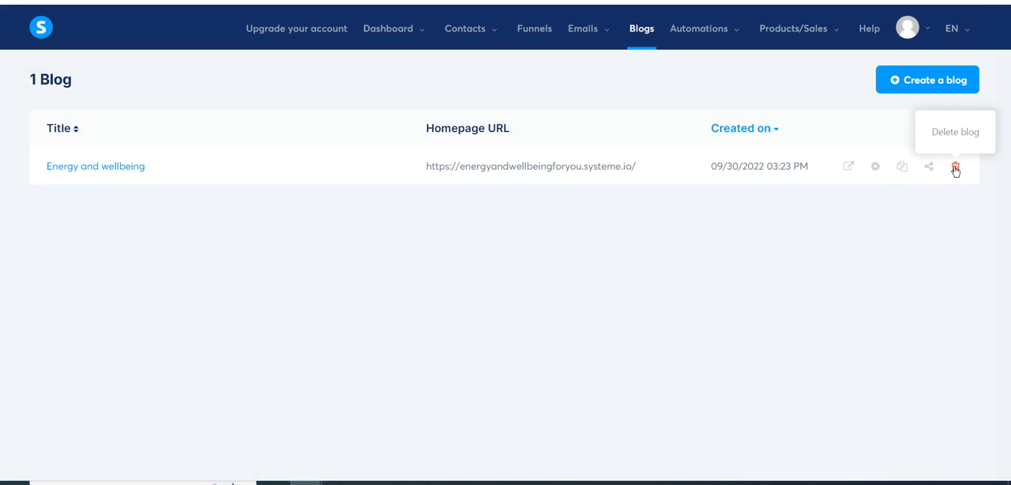
pyautogui.click(96, 167)
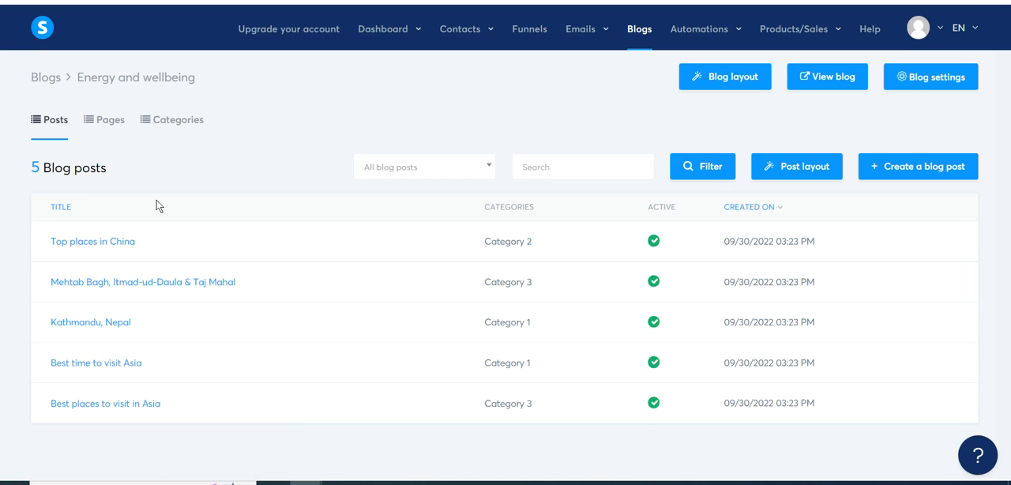
pyautogui.click(109, 124)
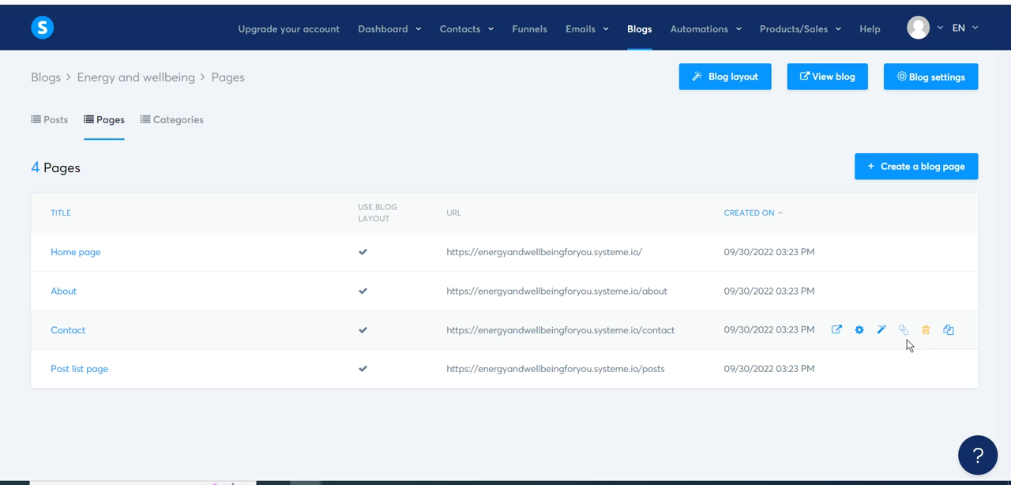
# - View the blog's About page and Contact page in the page editor, returning to the list of pages after each
pyautogui.click(62, 293)
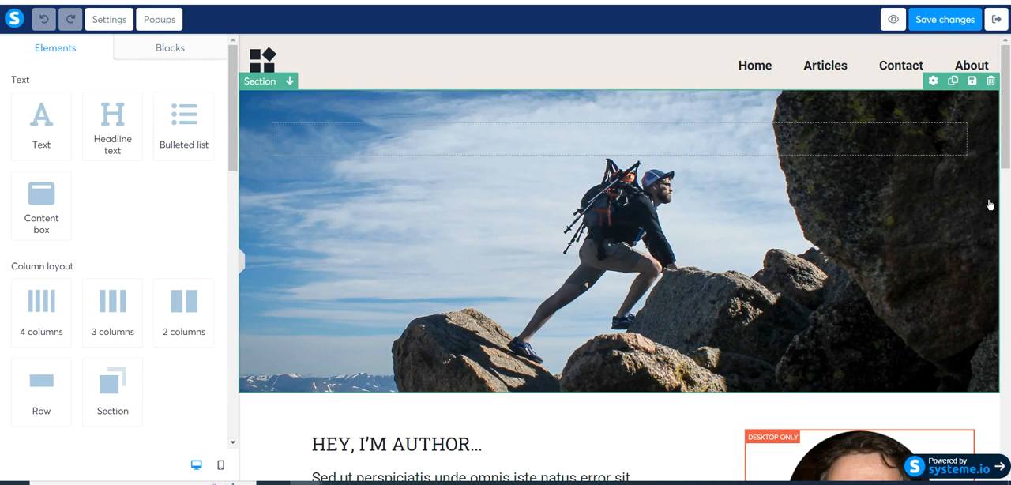
pyautogui.scroll(-1, 1006, 160)
pyautogui.moveTo(1004, 160); pyautogui.dragTo(1003, 195)
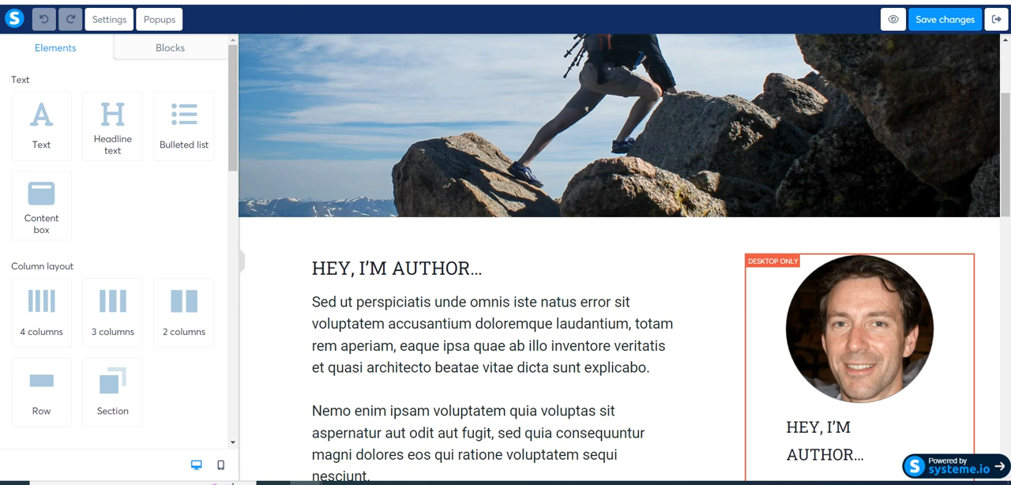
pyautogui.hotkey('alt', 'Left')
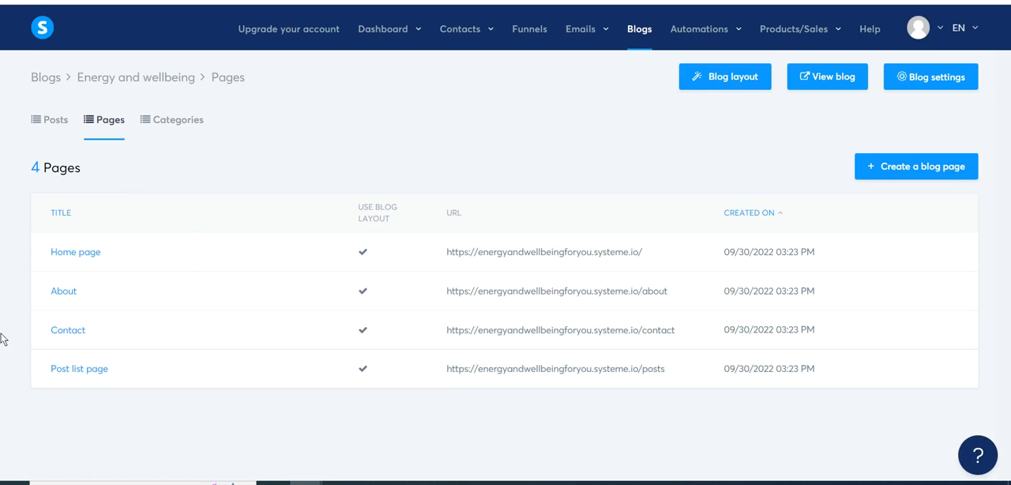
pyautogui.click(65, 332)
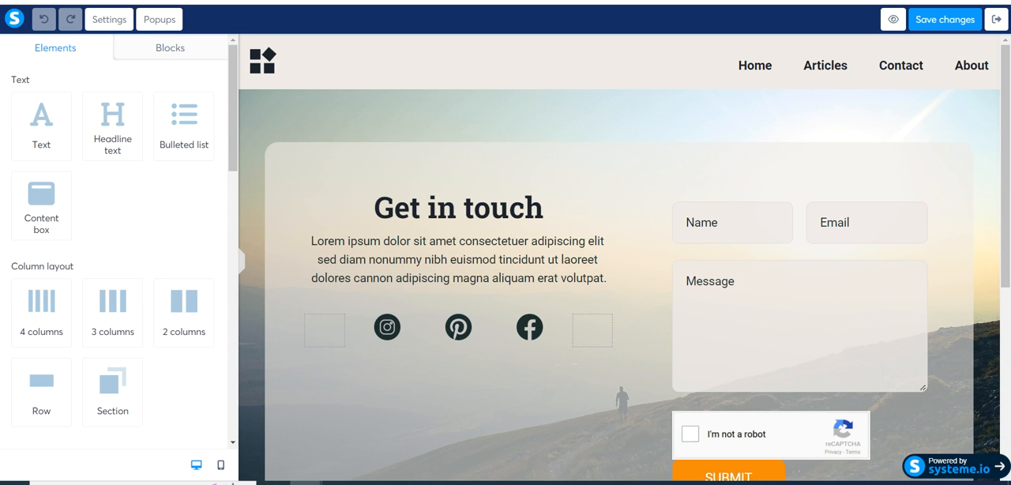
pyautogui.hotkey('alt', 'Left')
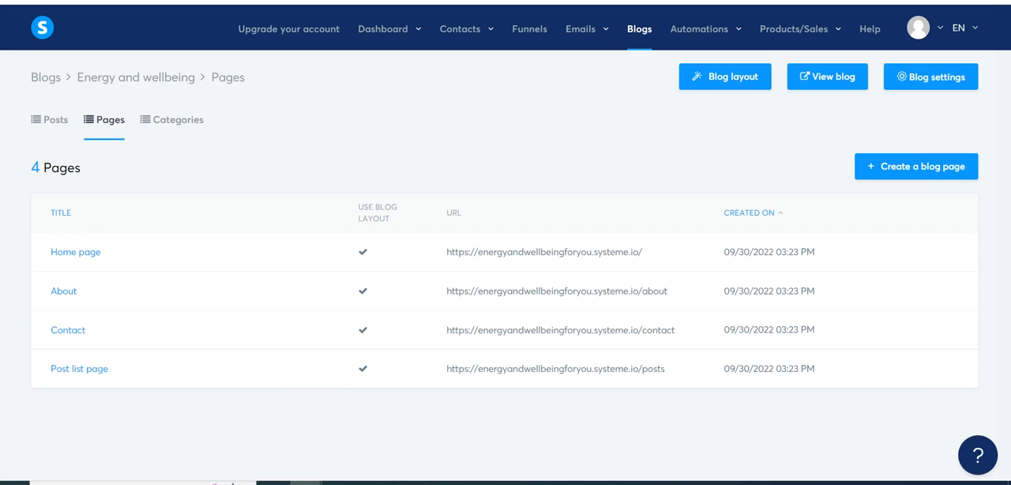
# - Open the settings of "Category 1" in the blog's categories and change its name to "QuiAri"
pyautogui.click(184, 124)
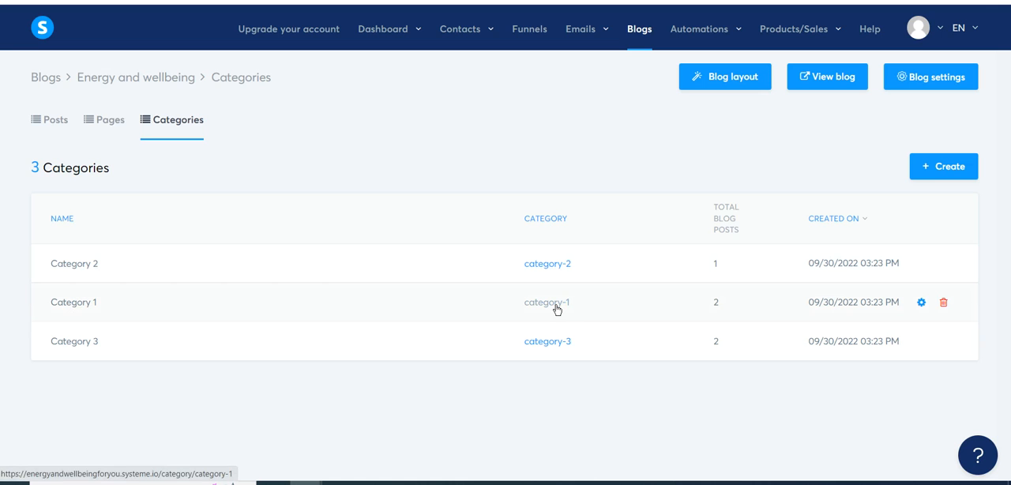
pyautogui.click(920, 303)
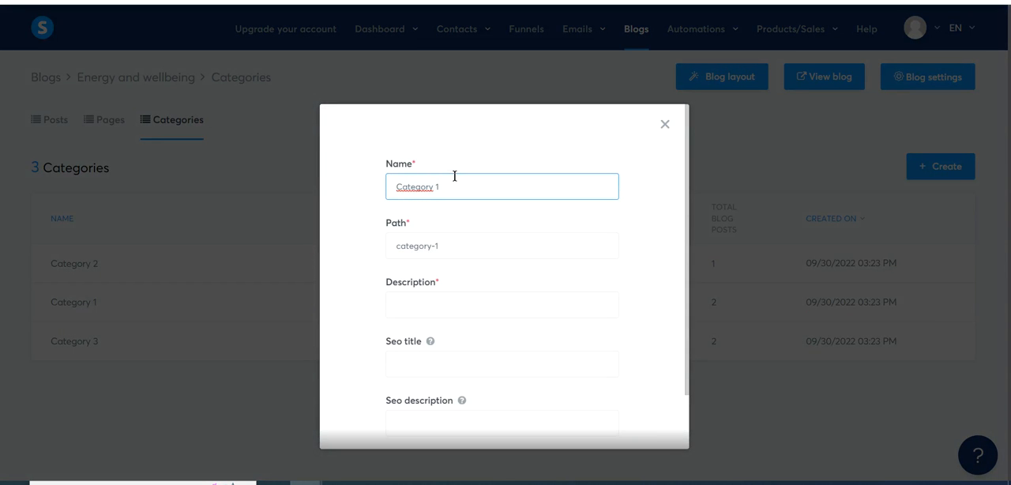
pyautogui.press('BackSpace')
pyautogui.press('BackSpace')
pyautogui.press('BackSpace')
pyautogui.press('BackSpace')
pyautogui.press('BackSpace')
pyautogui.press('BackSpace')
pyautogui.press('BackSpace')
pyautogui.press('BackSpace')
pyautogui.press('BackSpace')
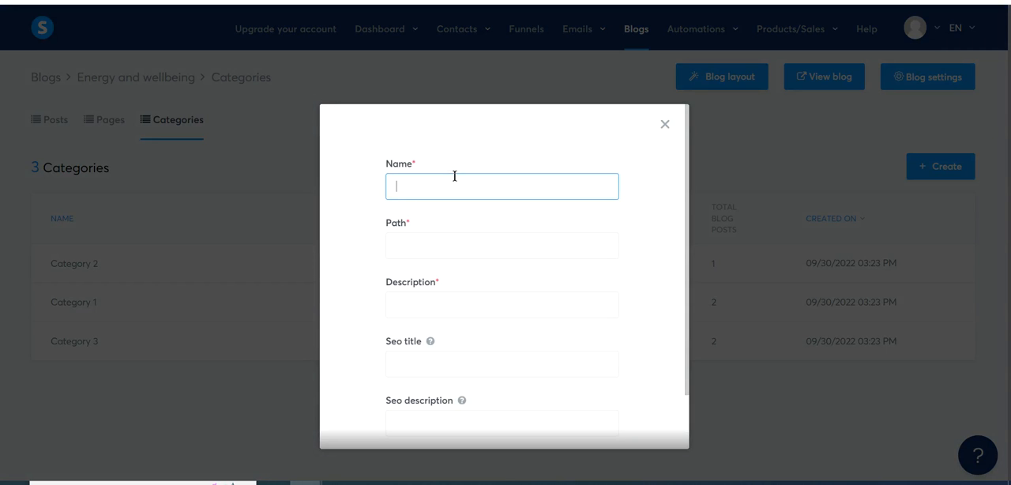
pyautogui.write('QuiAri')
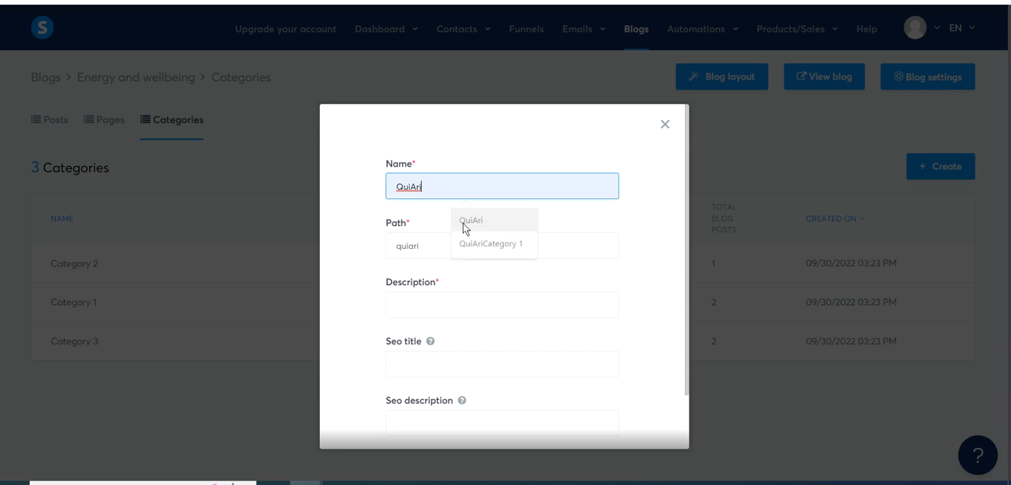
pyautogui.click(463, 223)
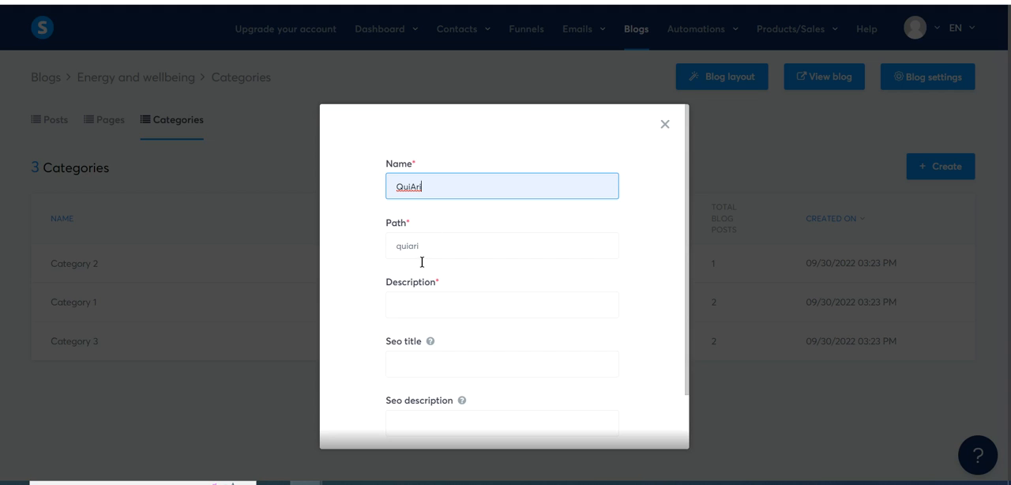
# - Give the QuiAri category the description "Information about QuiAri" and save it
pyautogui.click(421, 306)
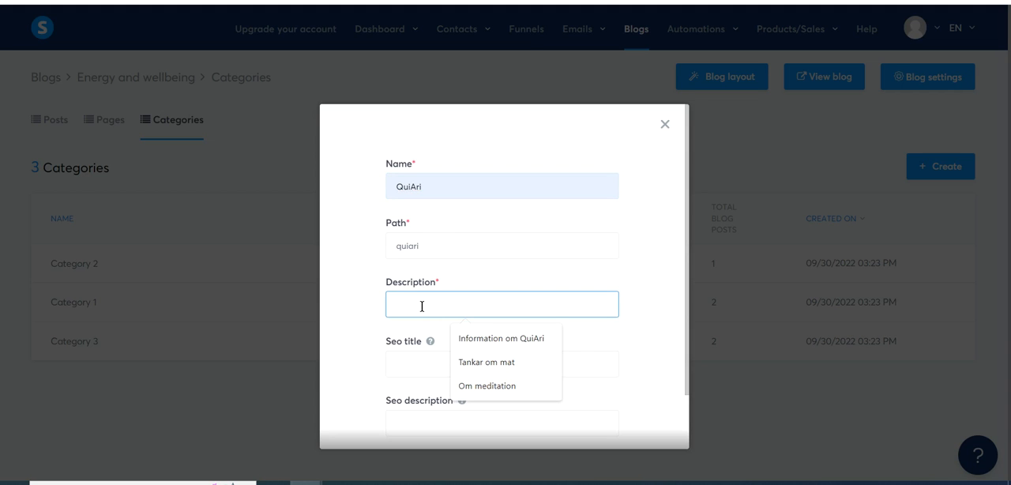
pyautogui.click(478, 340)
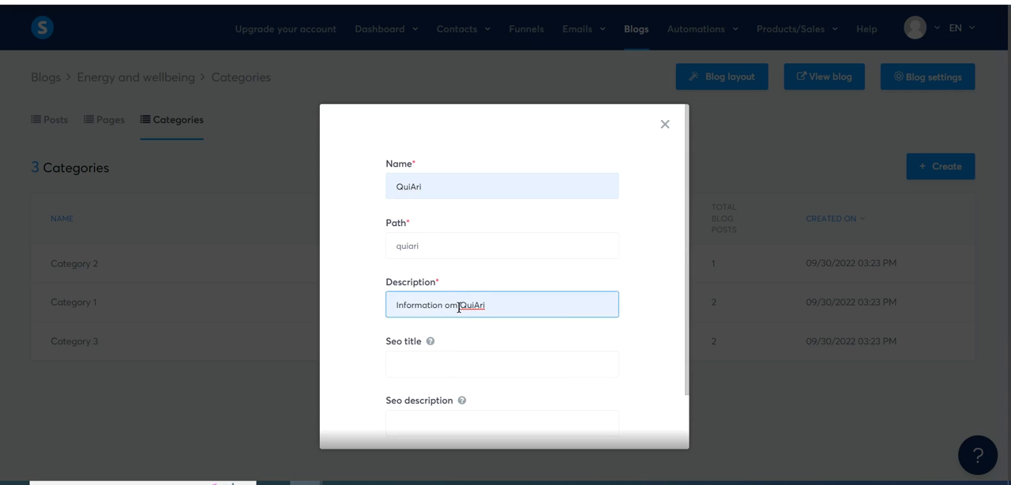
pyautogui.click(457, 305)
pyautogui.press('BackSpace')
pyautogui.write('n')
pyautogui.press('BackSpace')
pyautogui.press('BackSpace')
pyautogui.write('about')
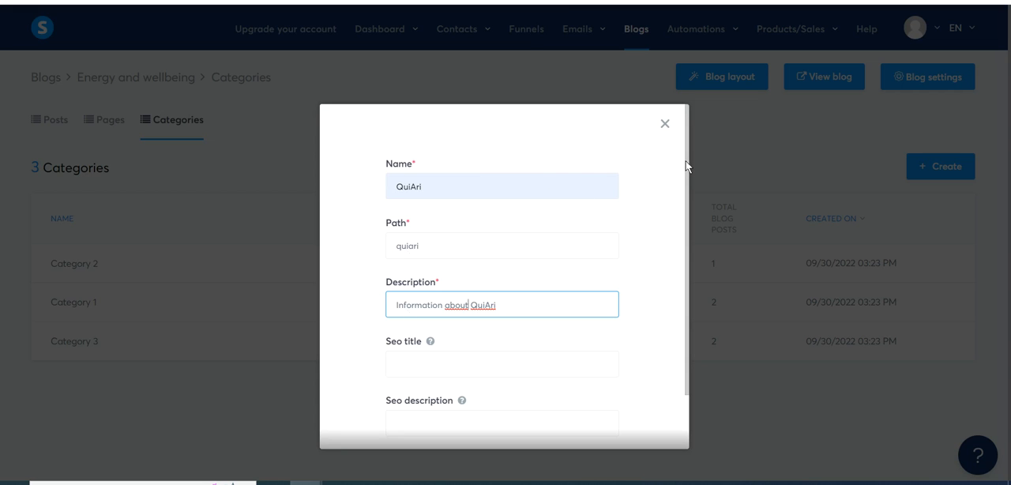
pyautogui.moveTo(686, 163); pyautogui.dragTo(686, 245)
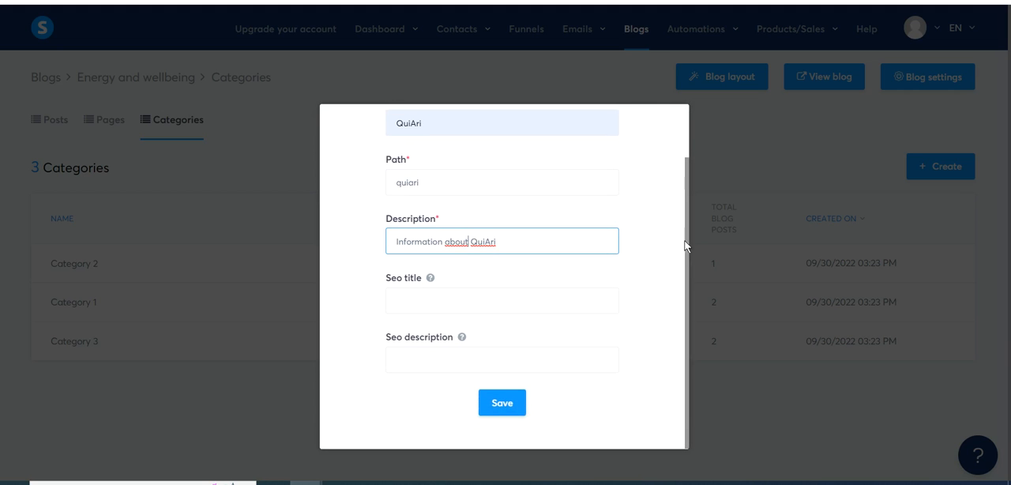
pyautogui.click(500, 406)
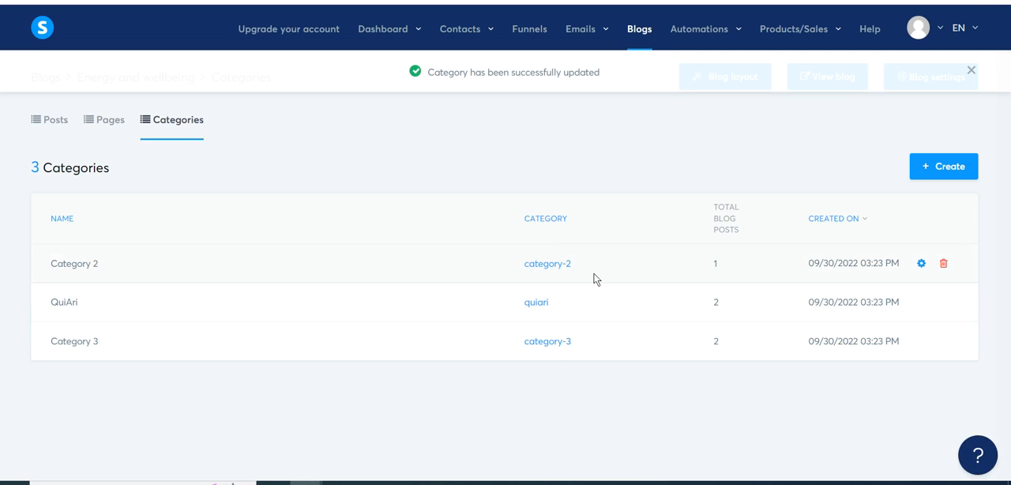
# - Open the settings of "Category 2" and change its name to "Food"
pyautogui.click(921, 263)
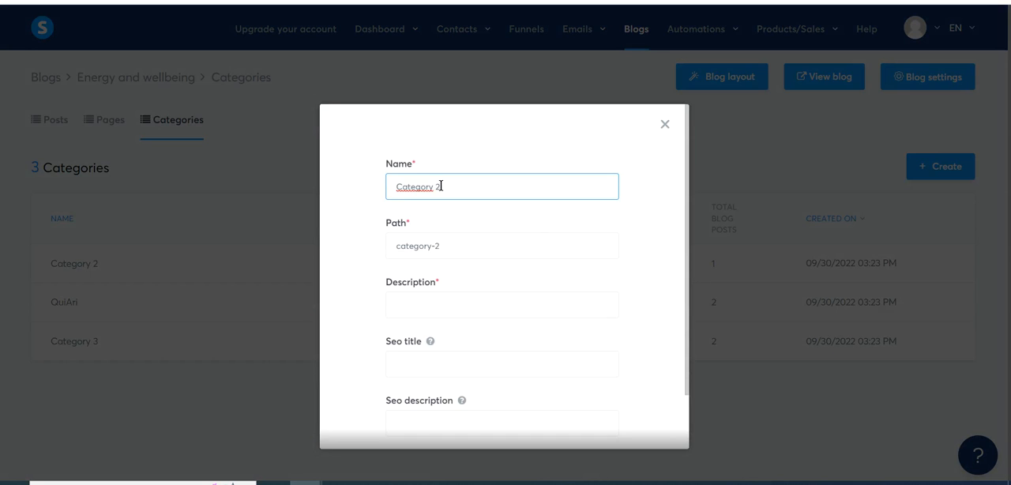
pyautogui.press('BackSpace')
pyautogui.press('BackSpace')
pyautogui.press('BackSpace')
pyautogui.press('BackSpace')
pyautogui.press('BackSpace')
pyautogui.press('BackSpace')
pyautogui.press('BackSpace')
pyautogui.press('BackSpace')
pyautogui.press('BackSpace')
pyautogui.press('BackSpace')
pyautogui.write('Food')
# - Give the Food category the description "About healthy and good food" and save it
pyautogui.click(403, 309)
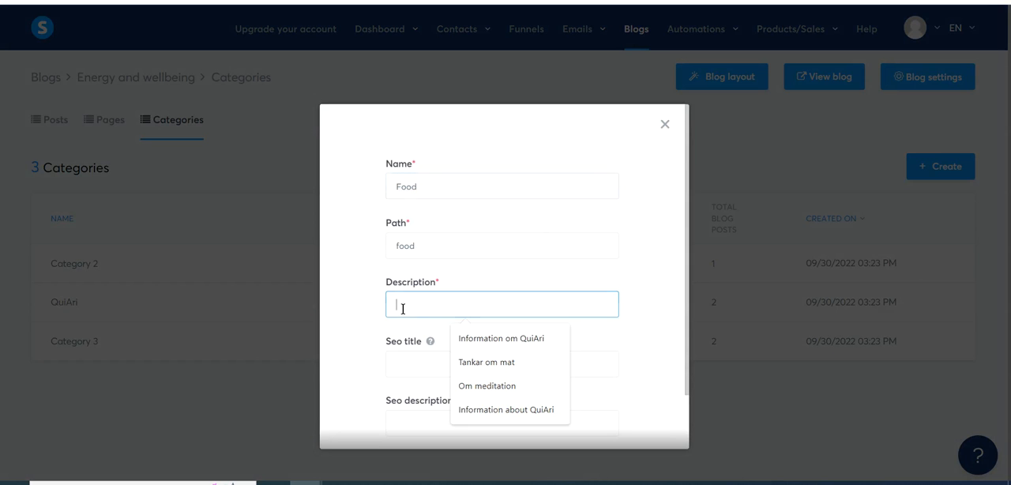
pyautogui.write('About')
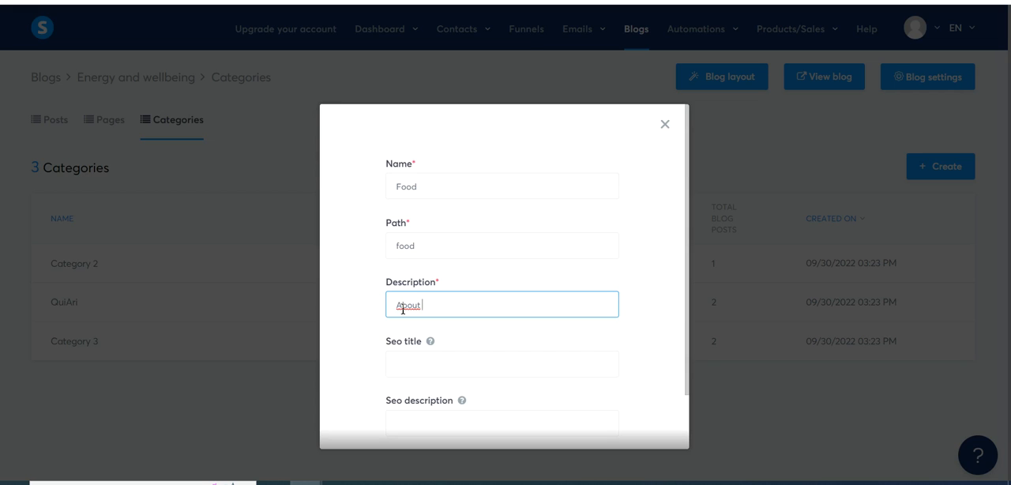
pyautogui.write(' healthy and good food')
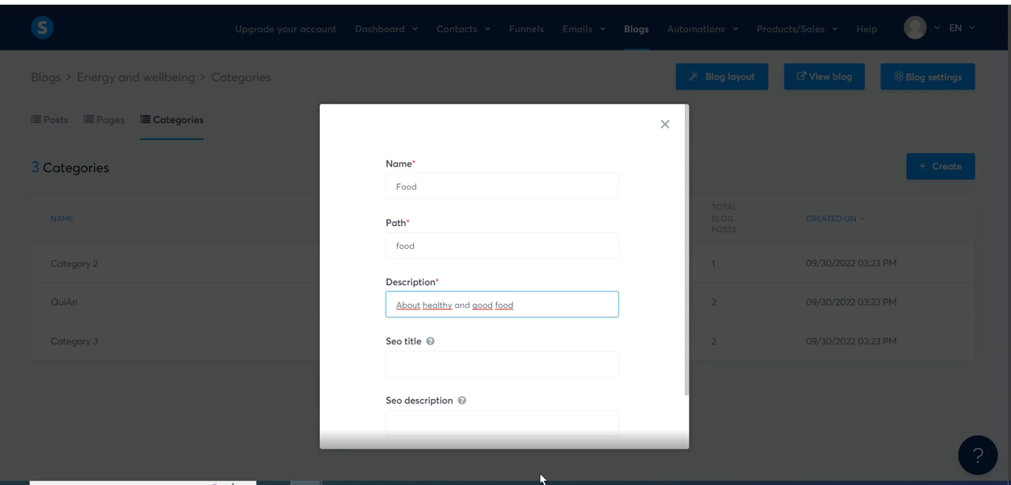
pyautogui.scroll(-1, 688, 260)
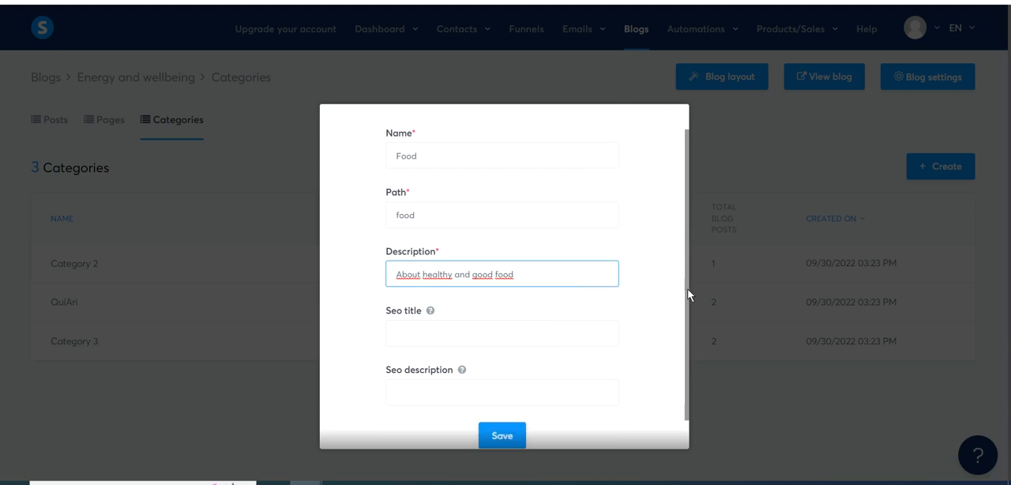
pyautogui.click(507, 413)
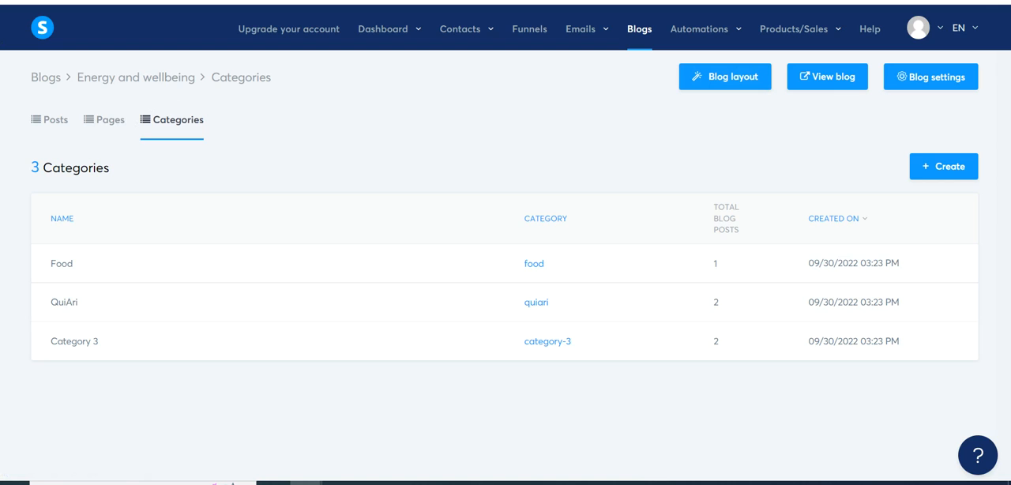
# - Start a new blog post titled "Green food" with the short description "adf adjgl adfjöafkj"
pyautogui.click(105, 120)
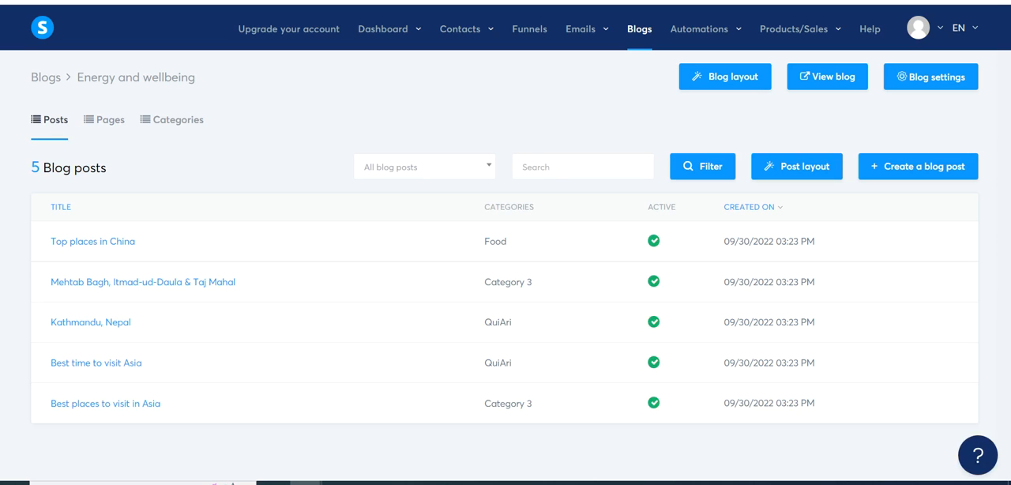
pyautogui.moveTo(893, 268)
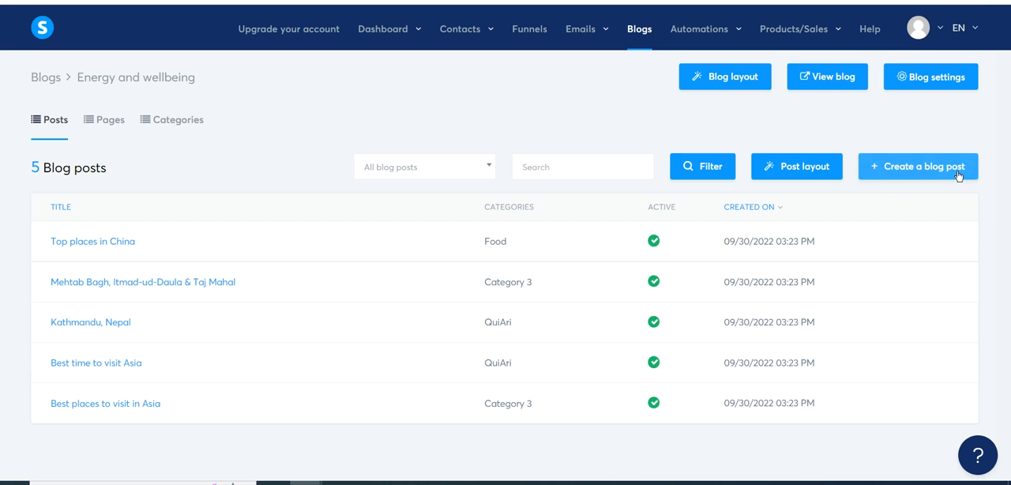
pyautogui.click(913, 172)
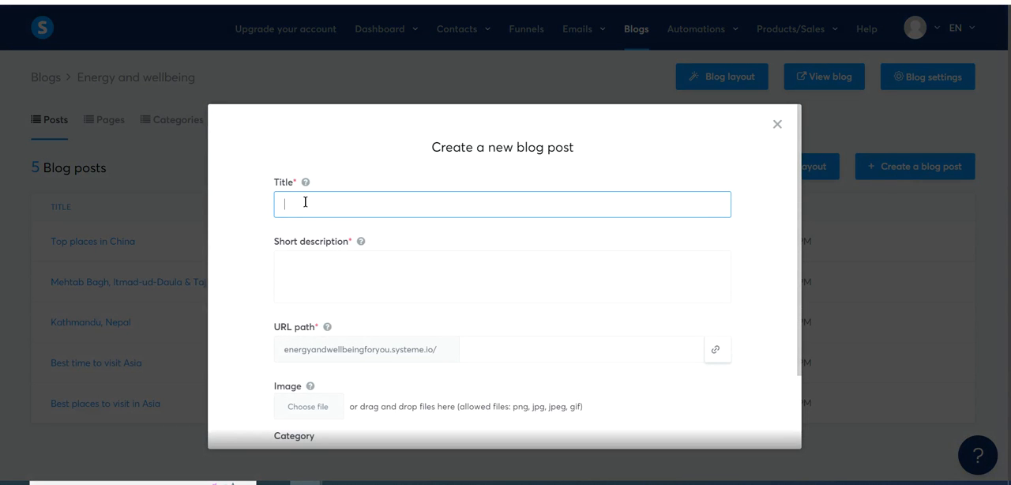
pyautogui.click(306, 202)
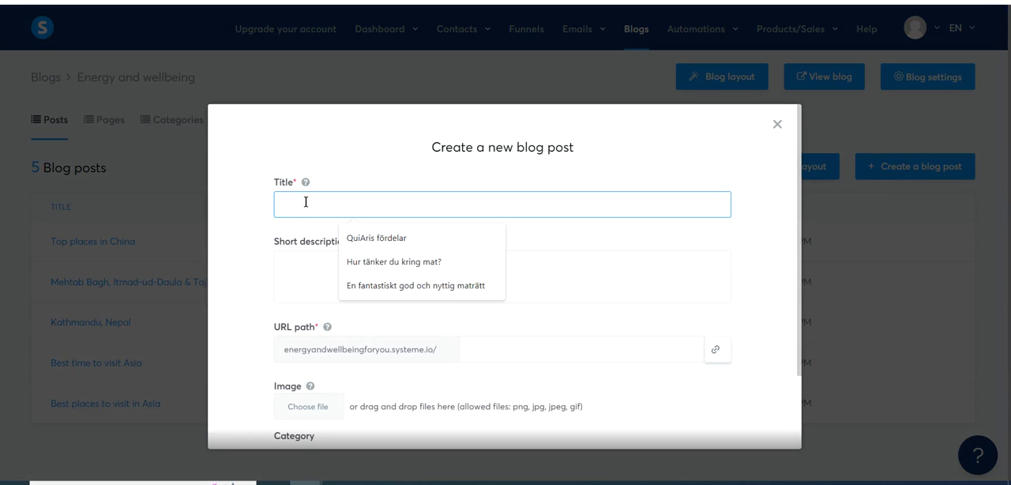
pyautogui.write('Green food')
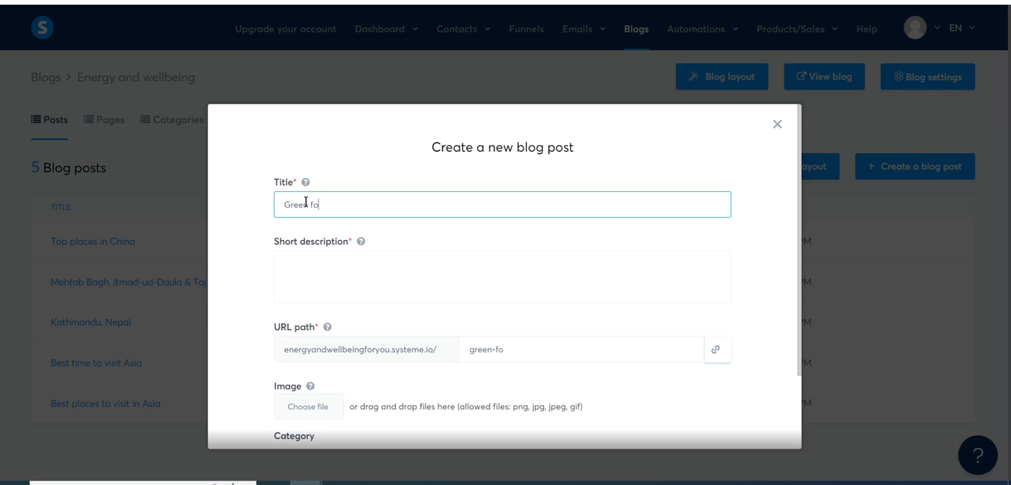
pyautogui.click(298, 278)
pyautogui.write('adf adj')
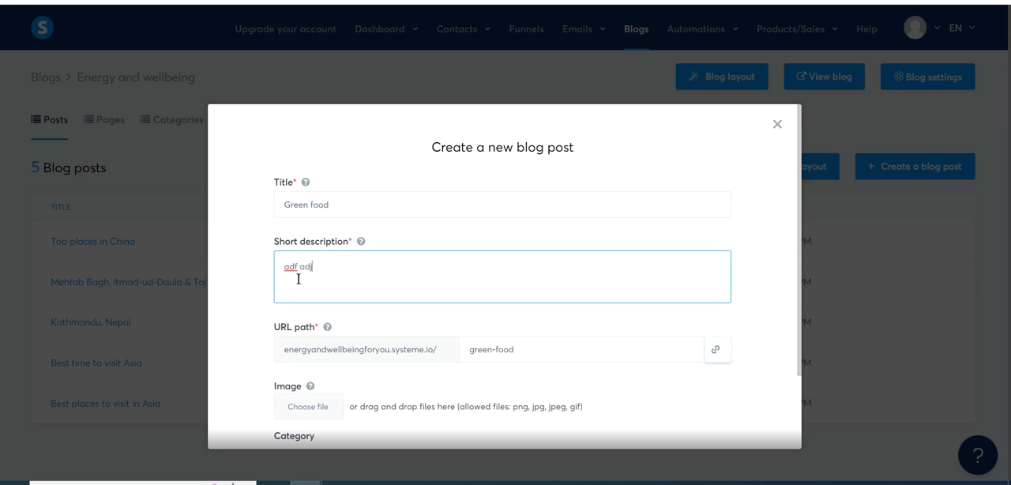
pyautogui.write('gl adfjöafkj')
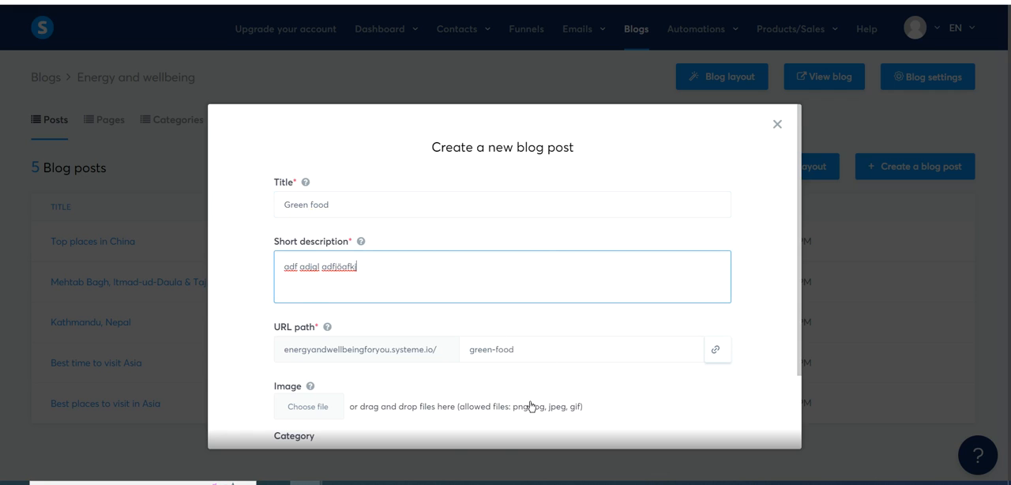
# - Add 20220703_150924.jpg from the Mobilen_juli_september.2022 folder in Bilder as the post's image
pyautogui.click(300, 408)
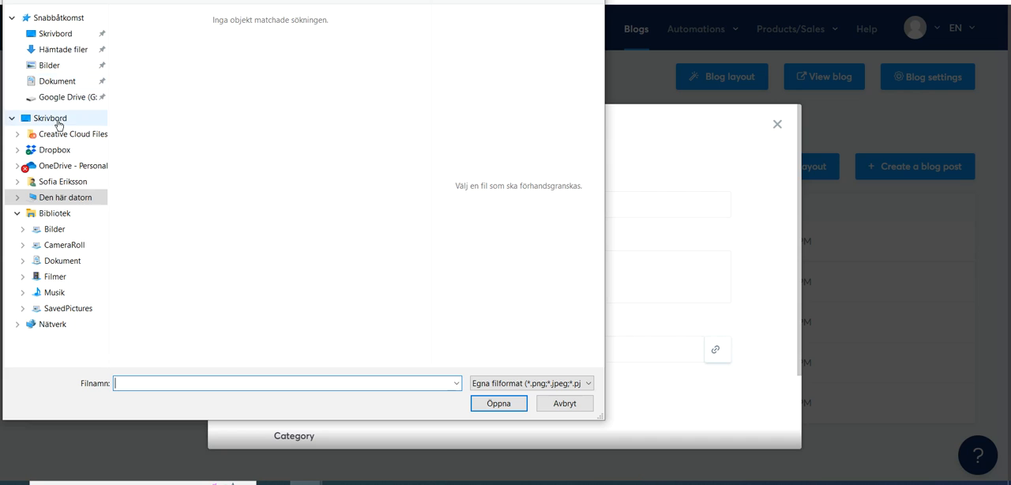
pyautogui.click(56, 69)
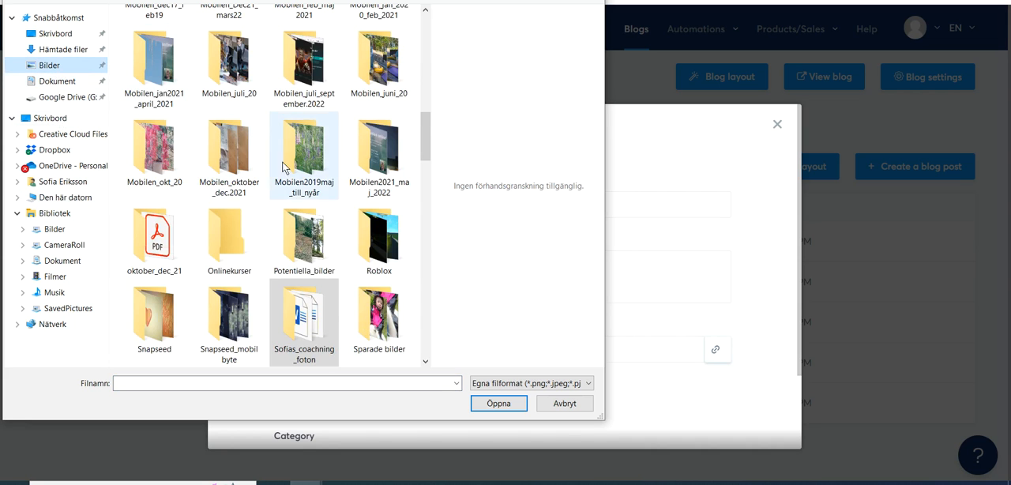
pyautogui.click(315, 67)
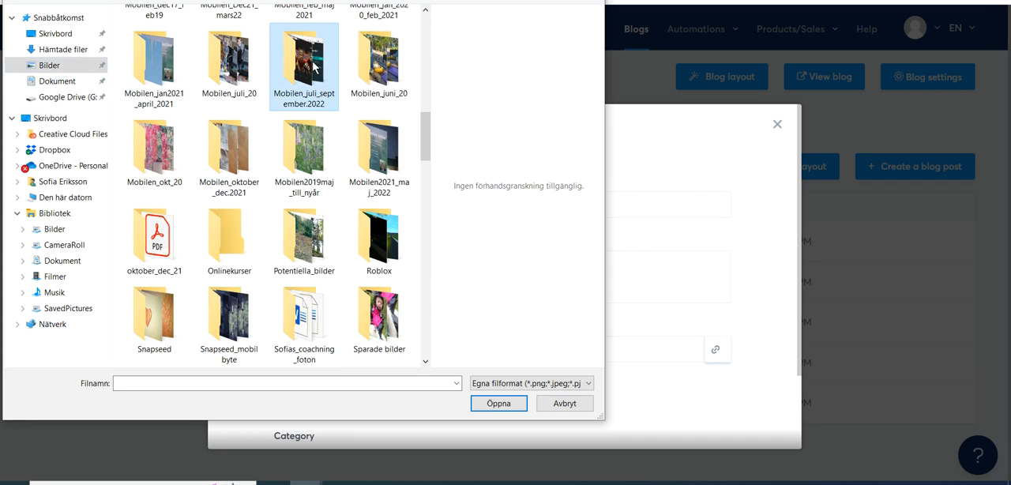
pyautogui.doubleClick(310, 68)
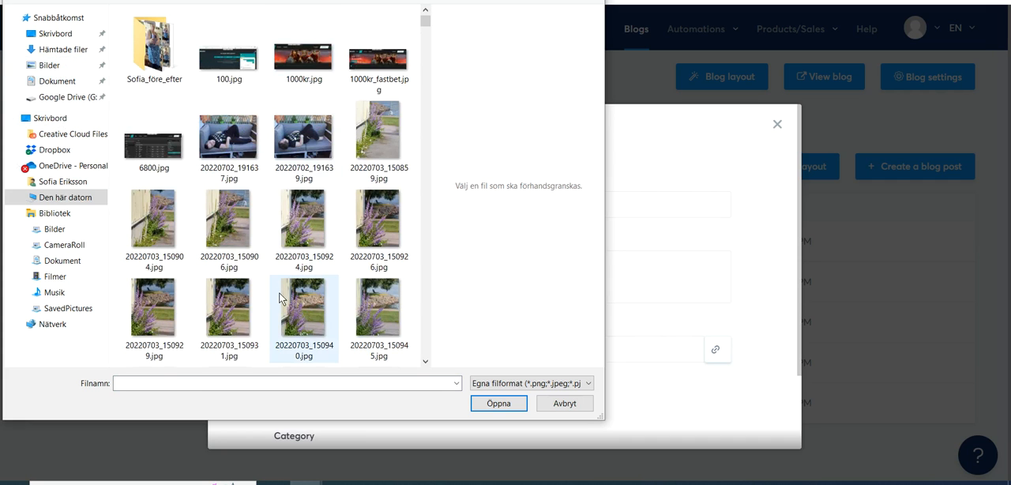
pyautogui.doubleClick(305, 223)
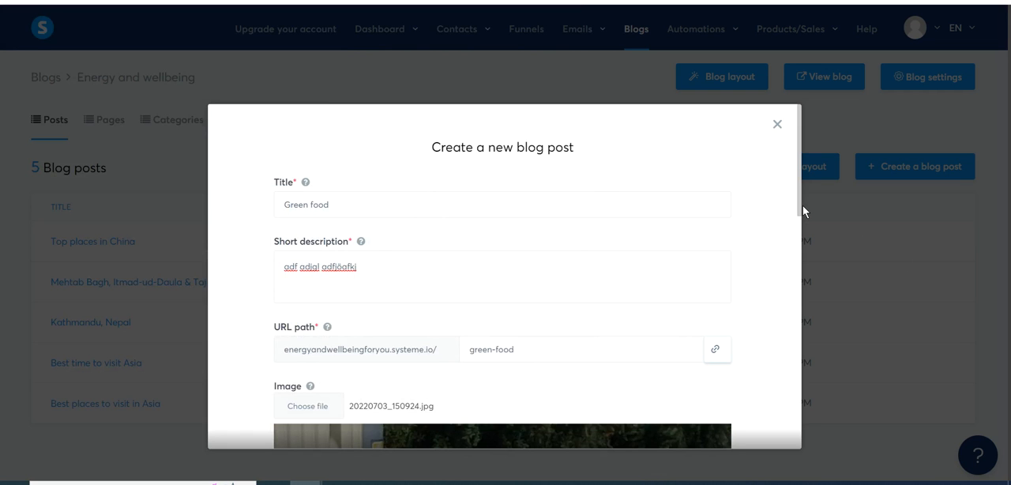
# - Slightly enlarge the image's crop frame and shift it up and to the left over the purple flowers
pyautogui.moveTo(799, 213); pyautogui.dragTo(774, 368)
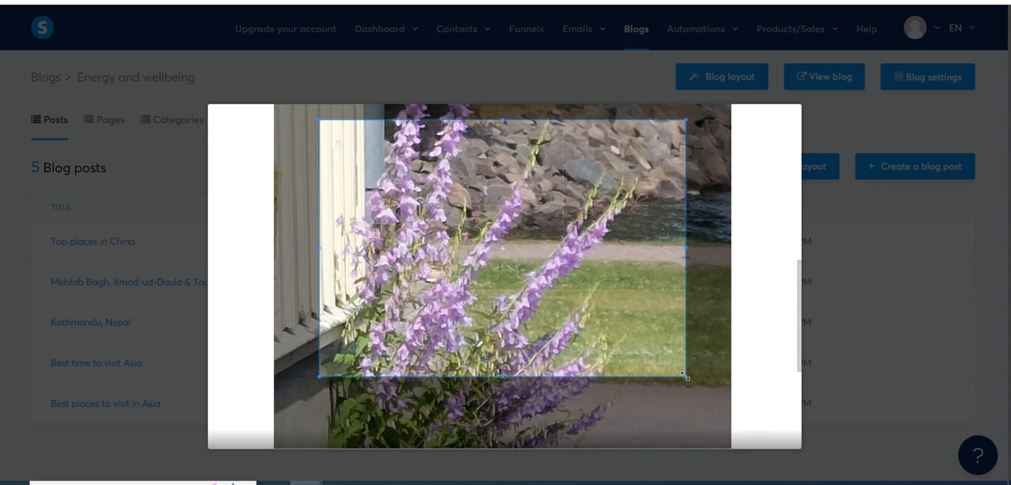
pyautogui.moveTo(691, 376); pyautogui.dragTo(693, 379)
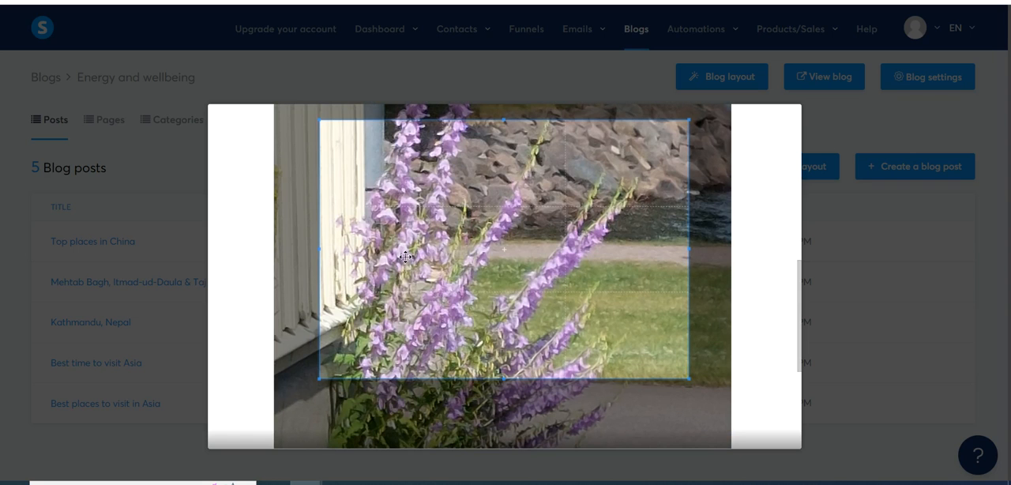
pyautogui.moveTo(462, 236); pyautogui.dragTo(441, 220)
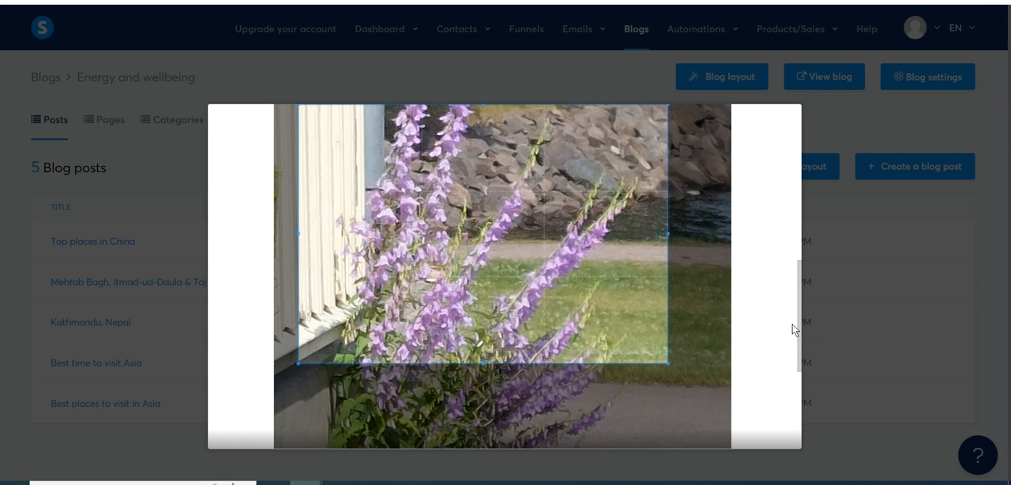
# - Assign the new post to the Food category and create it
pyautogui.moveTo(800, 313); pyautogui.dragTo(800, 412)
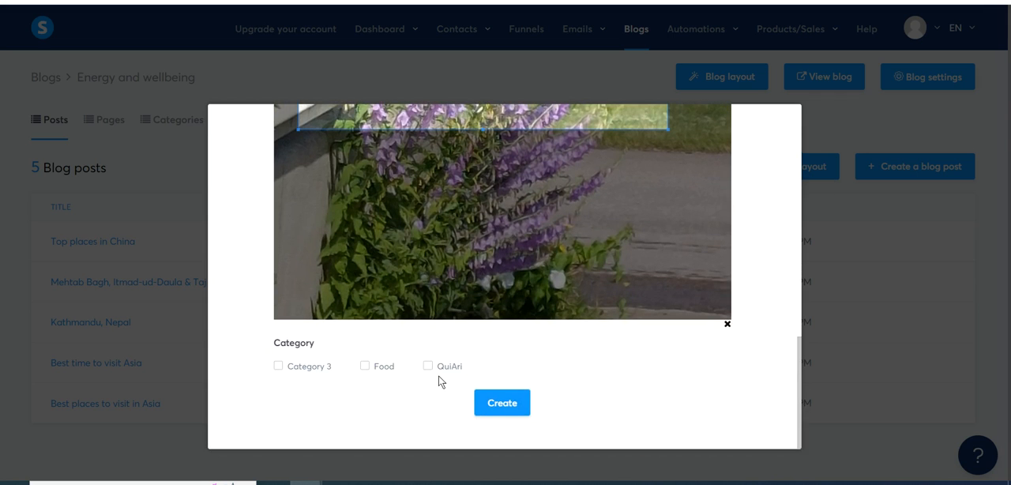
pyautogui.click(364, 368)
pyautogui.click(499, 406)
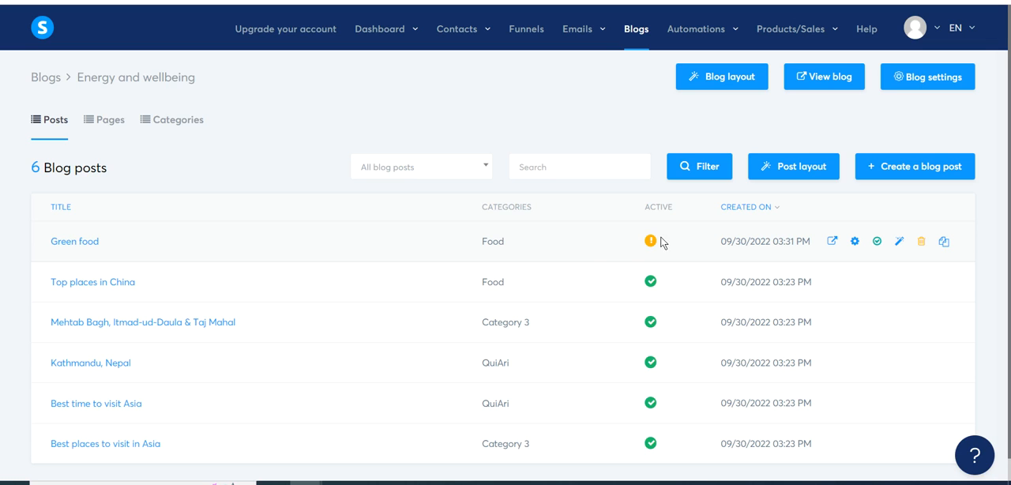
# - Preview the "Green food" post, look over its image and layout, and return to the blog post list
pyautogui.click(832, 241)
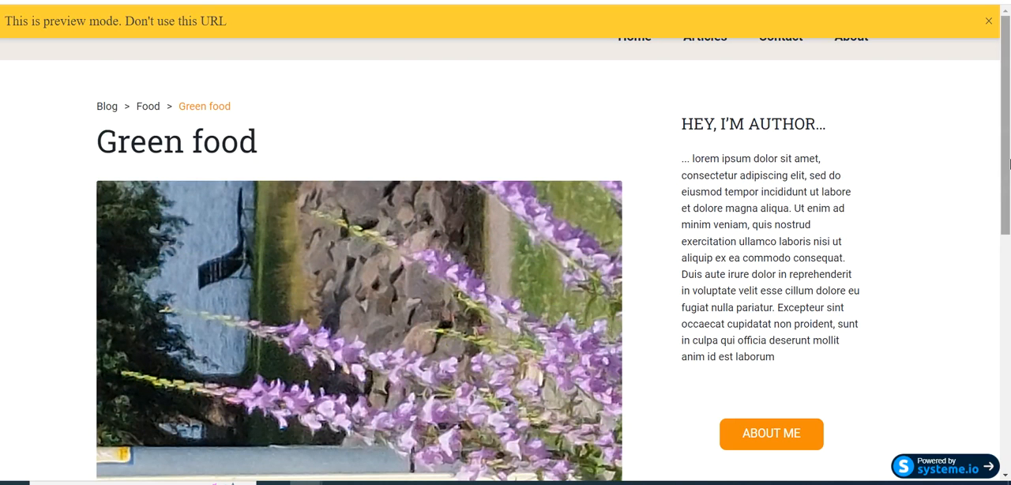
pyautogui.moveTo(1001, 174); pyautogui.dragTo(1006, 219)
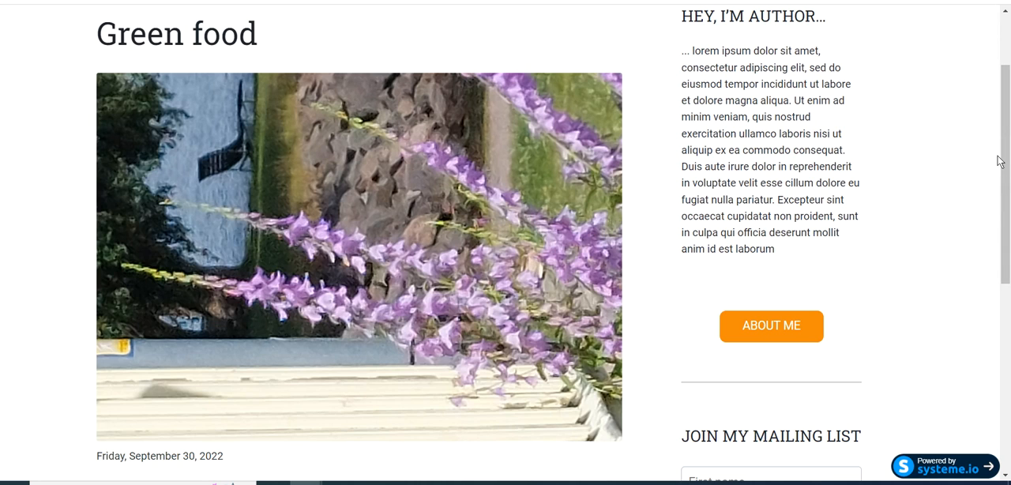
pyautogui.moveTo(1003, 174); pyautogui.dragTo(996, 111)
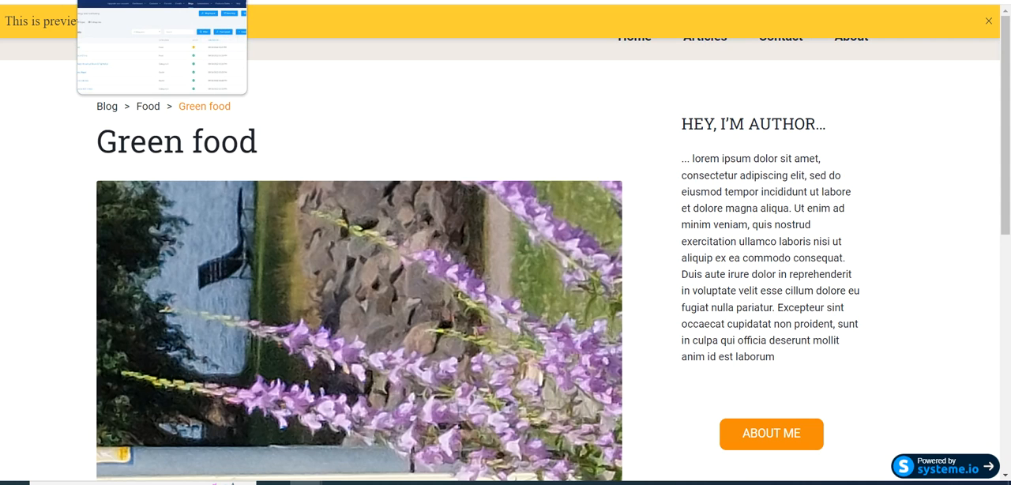
pyautogui.click(150, 0)
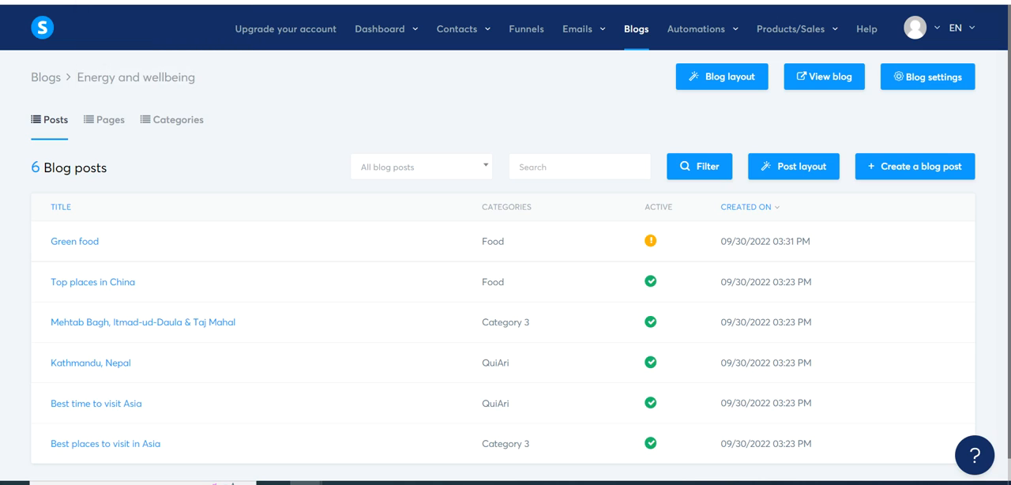